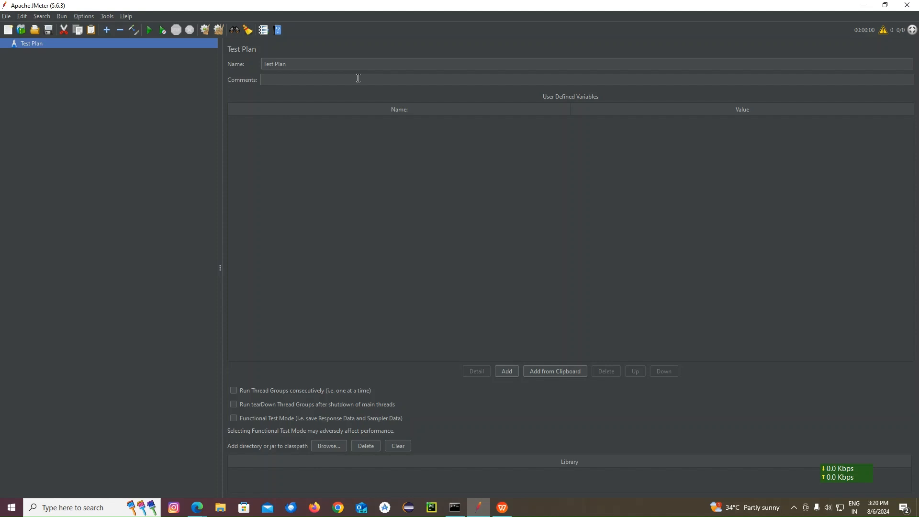
Rename the test plan as API_Testing
{"action": "triple_click", "coordinate": [304, 68]}
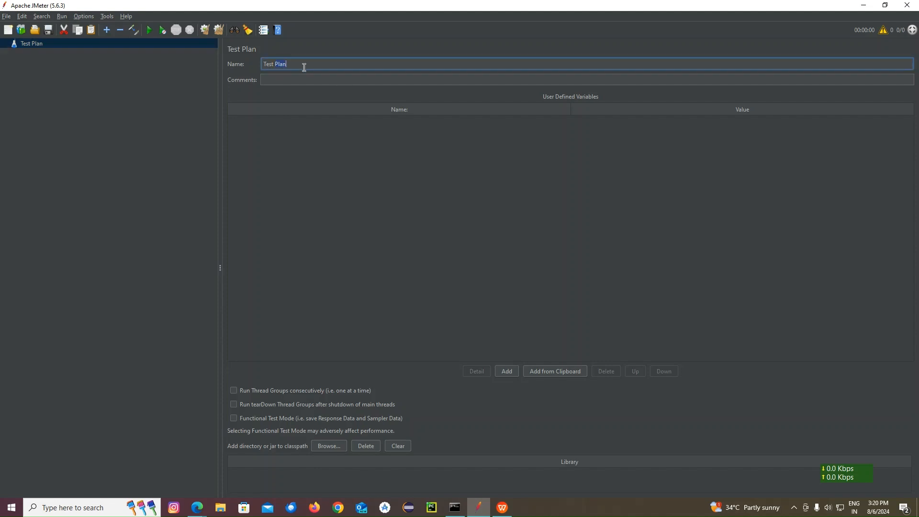
{"action": "key", "text": "BackSpace"}
{"action": "type", "text": "Testing"}
{"action": "left_click", "coordinate": [104, 71]}
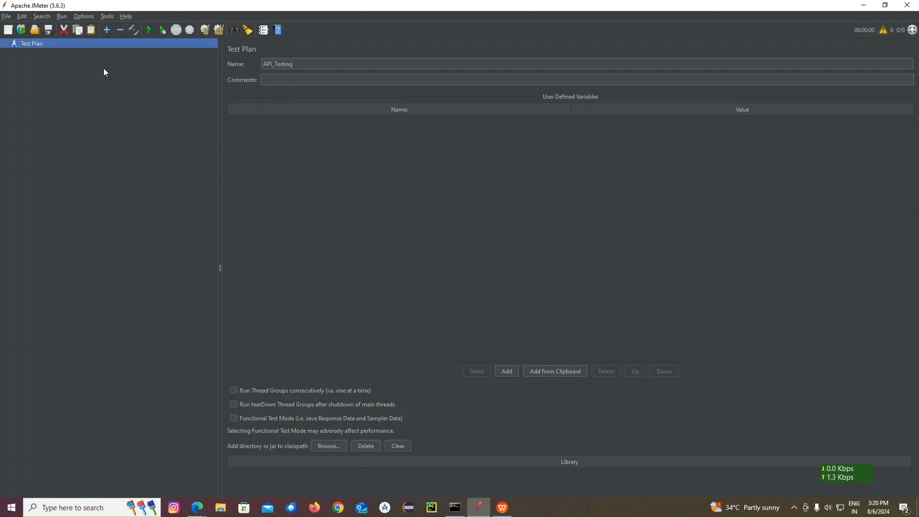
Add a thread group to the API_Testing plan and name it API_Users
{"action": "right_click", "coordinate": [119, 44]}
{"action": "mouse_move", "coordinate": [159, 51]}
{"action": "mouse_move", "coordinate": [265, 48]}
{"action": "left_click", "coordinate": [318, 58]}
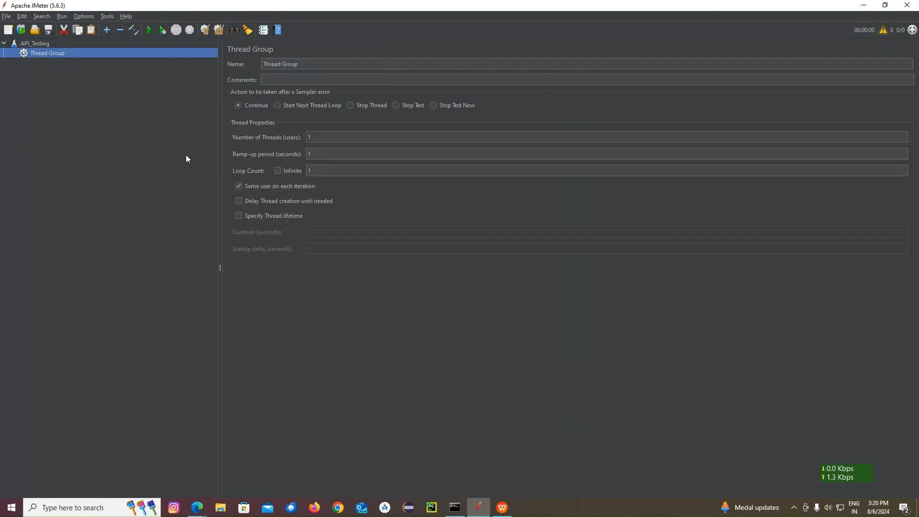
{"action": "left_click_drag", "start_coordinate": [300, 60], "coordinate": [256, 69]}
{"action": "key", "text": "BackSpace"}
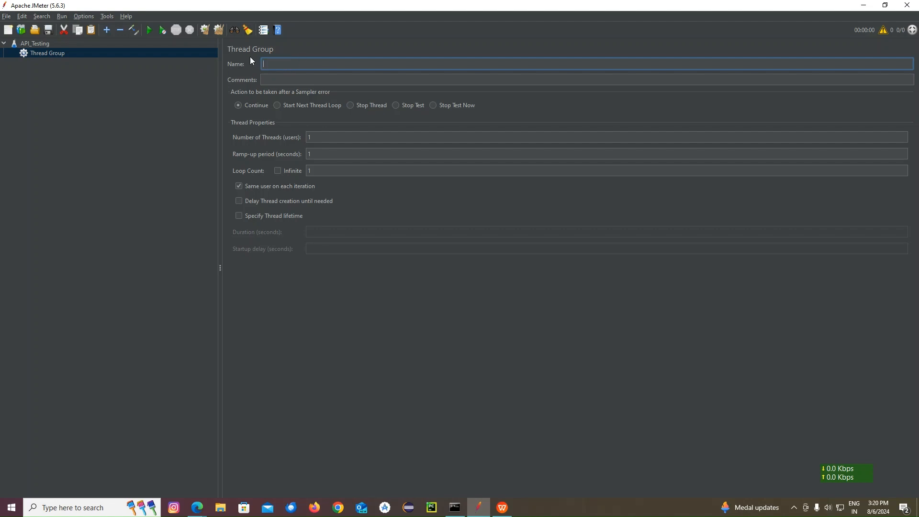
{"action": "type", "text": "API_Usersrsers"}
{"action": "left_click", "coordinate": [182, 105]}
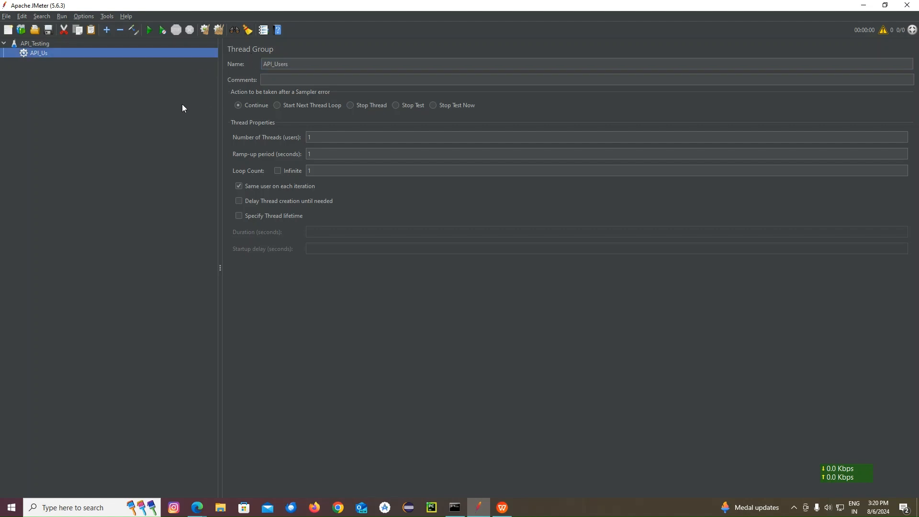
Add an HTTP Request sampler under API_Users and name it Post Request
{"action": "right_click", "coordinate": [180, 54]}
{"action": "mouse_move", "coordinate": [185, 59]}
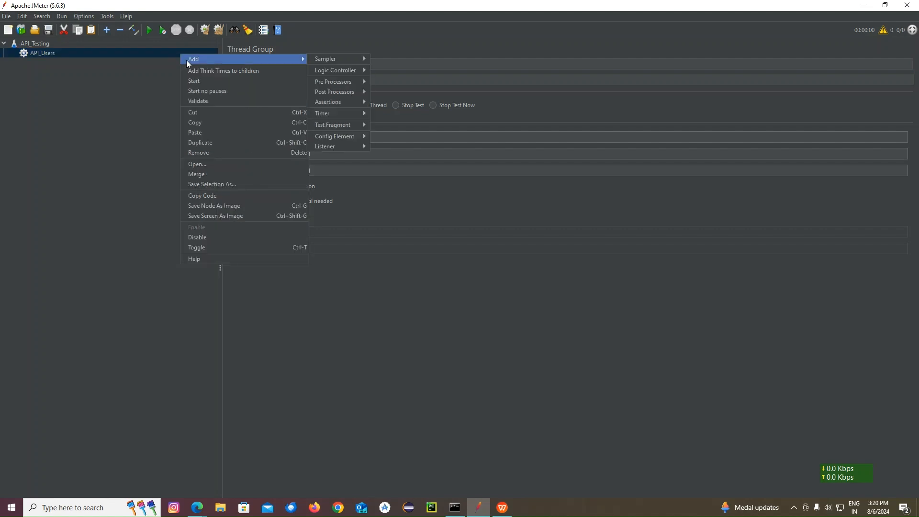
{"action": "mouse_move", "coordinate": [320, 58]}
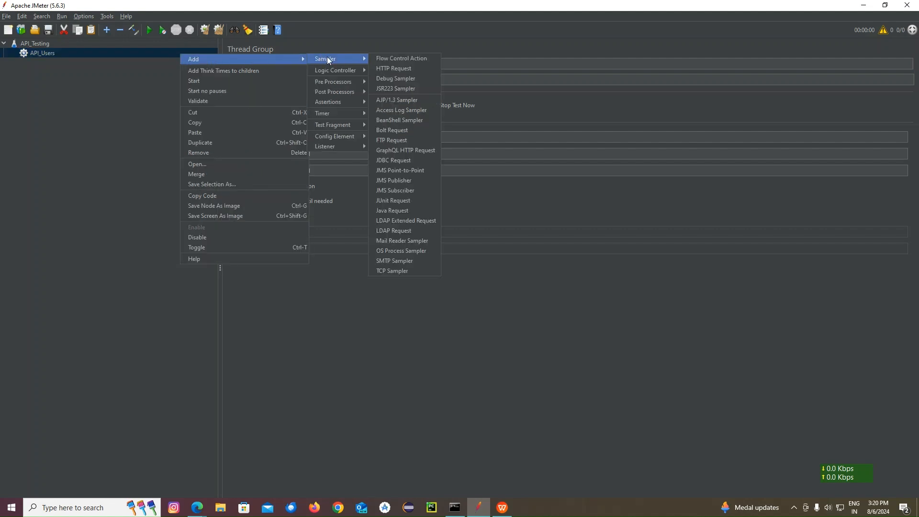
{"action": "left_click", "coordinate": [421, 67]}
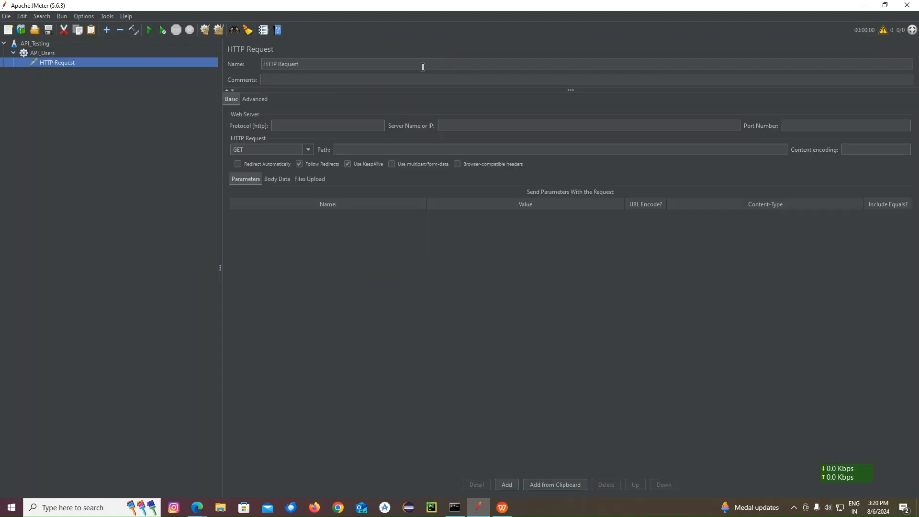
{"action": "left_click", "coordinate": [307, 64]}
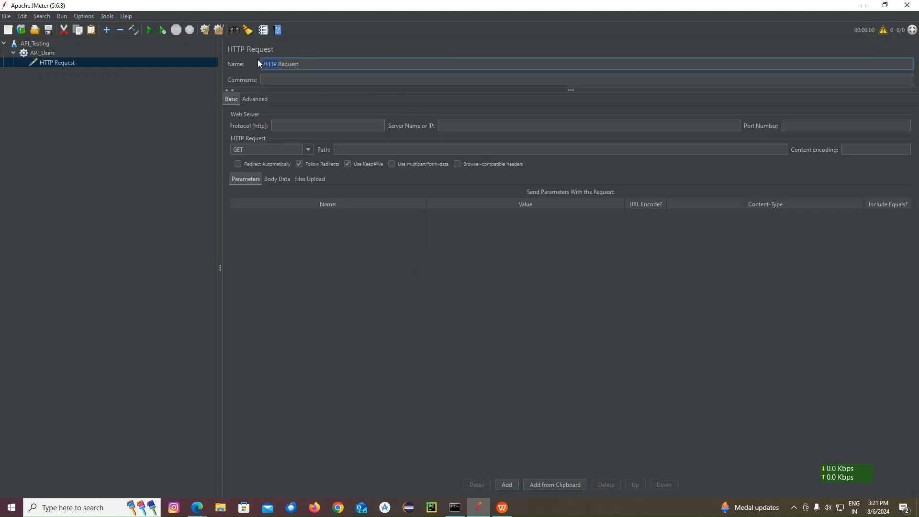
{"action": "key", "text": "BackSpace"}
{"action": "type", "text": "Post"}
Copy https from the POST endpoint's base URI in C2TA API endpoints.docx into the Post Request's protocol in JMeter
{"action": "left_click", "coordinate": [502, 507]}
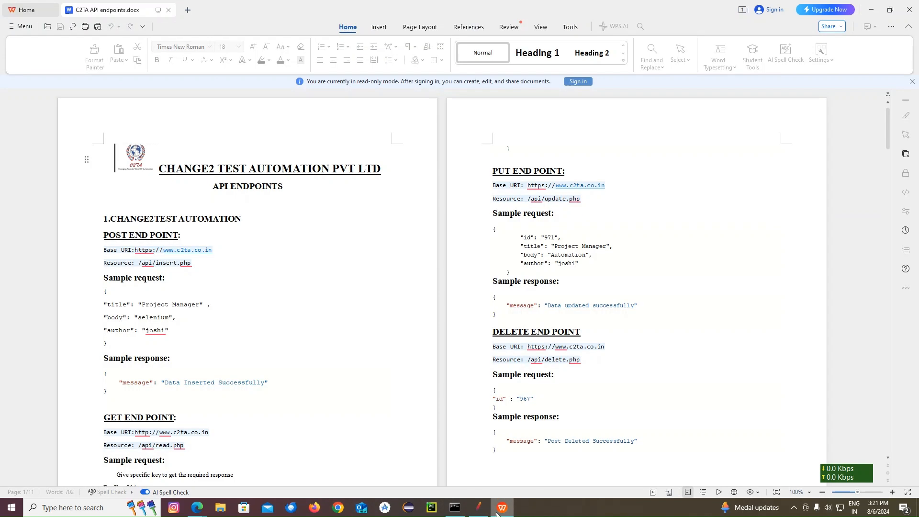
{"action": "scroll", "coordinate": [332, 244], "scroll_direction": "down", "scroll_amount": 3}
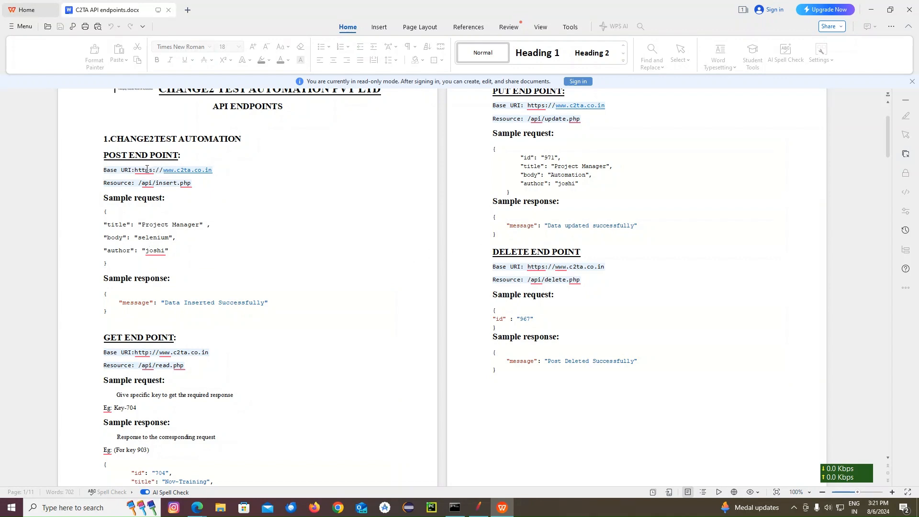
{"action": "left_click_drag", "start_coordinate": [135, 171], "coordinate": [153, 173]}
{"action": "key", "text": "ctrl+c"}
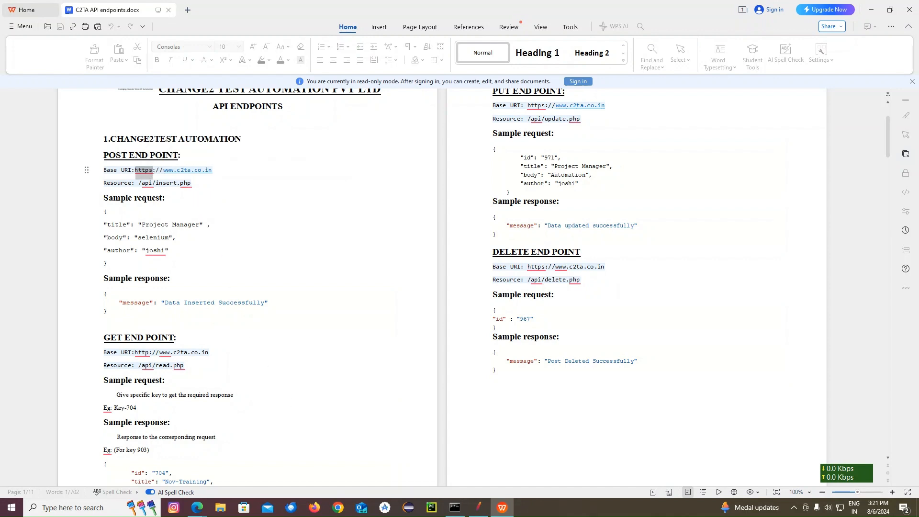
{"action": "left_click", "coordinate": [478, 507]}
{"action": "left_click", "coordinate": [296, 126]}
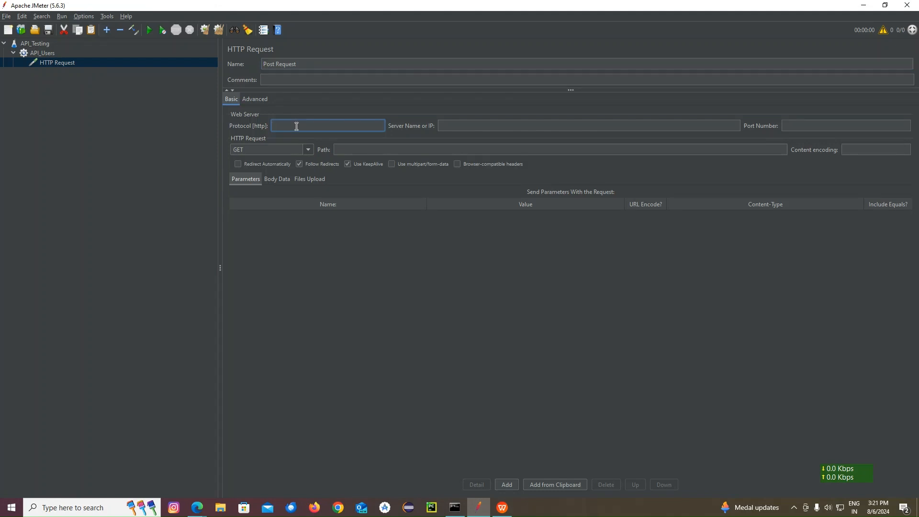
{"action": "key", "text": "ctrl+v"}
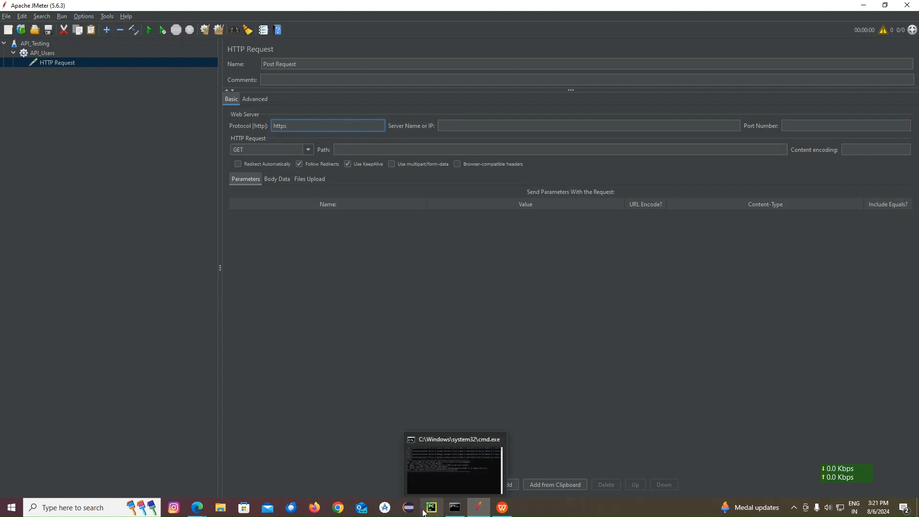
{"action": "left_click", "coordinate": [501, 508]}
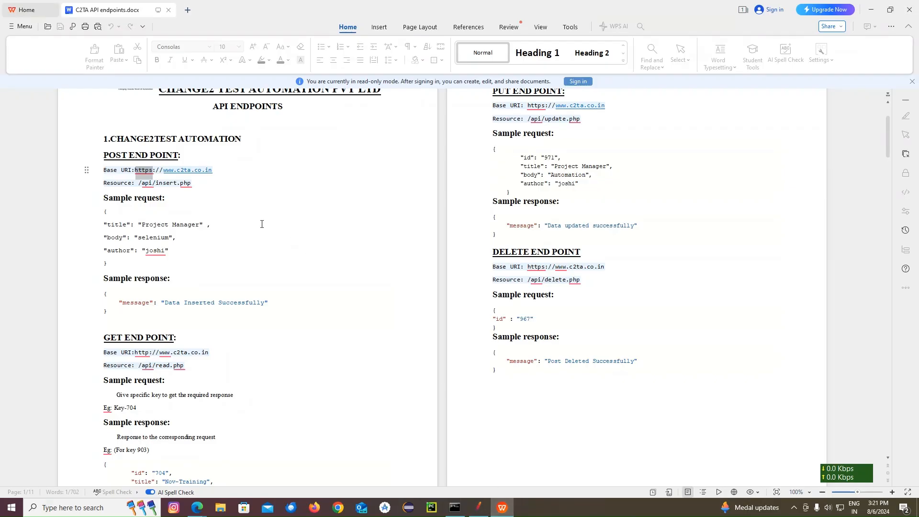
{"action": "left_click_drag", "start_coordinate": [163, 171], "coordinate": [216, 170]}
{"action": "key", "text": "ctrl+c"}
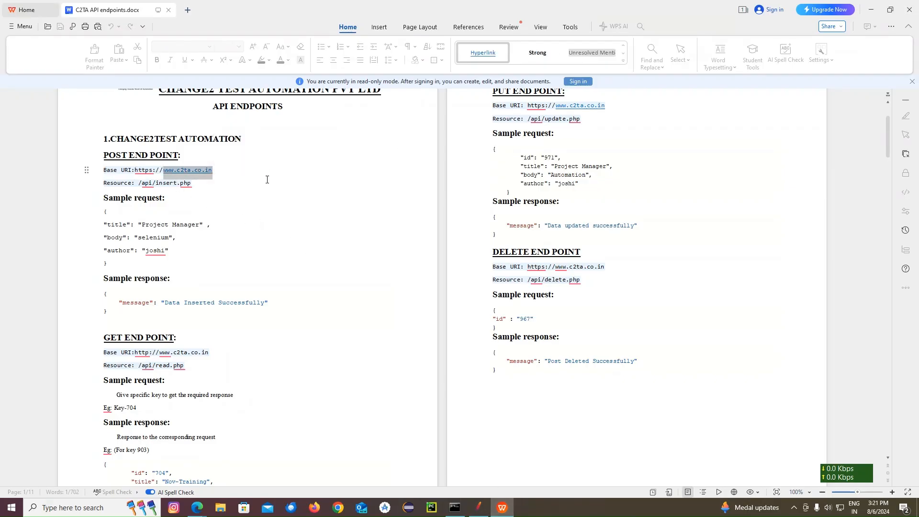
{"action": "left_click", "coordinate": [478, 508]}
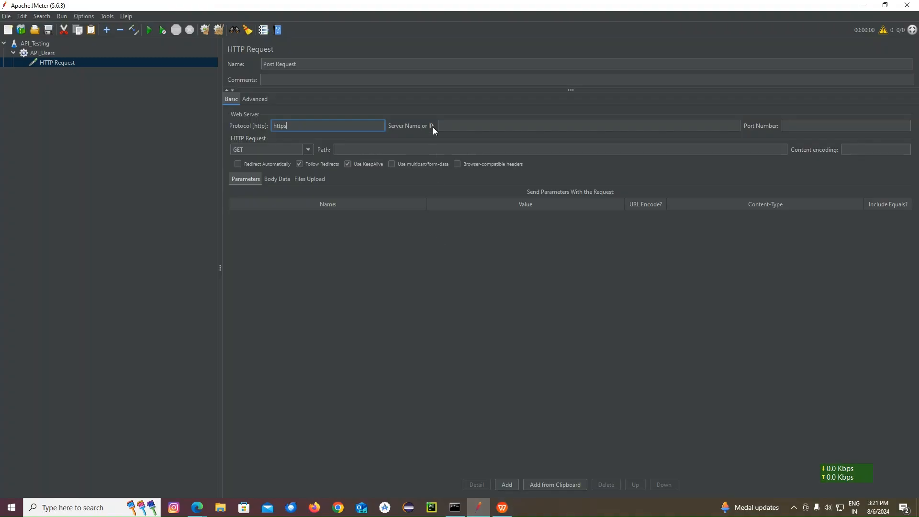
{"action": "left_click", "coordinate": [450, 125]}
{"action": "key", "text": "ctrl+v"}
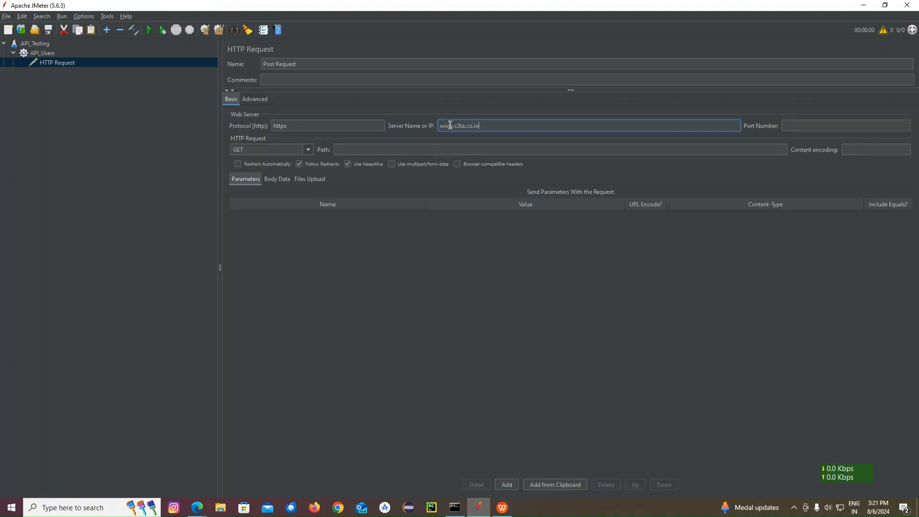
Set the Post Request's path to the document's POST resource /api/insert.php and its method to POST
{"action": "left_click", "coordinate": [383, 148]}
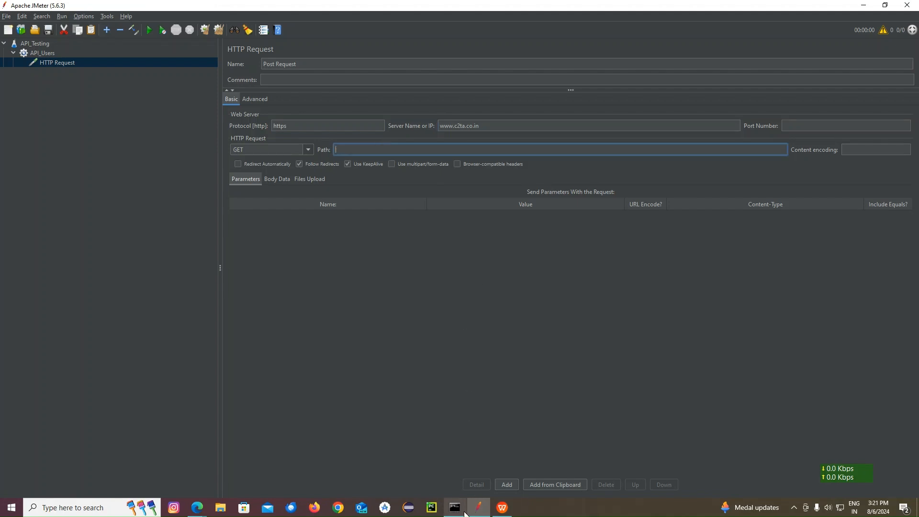
{"action": "left_click", "coordinate": [497, 508]}
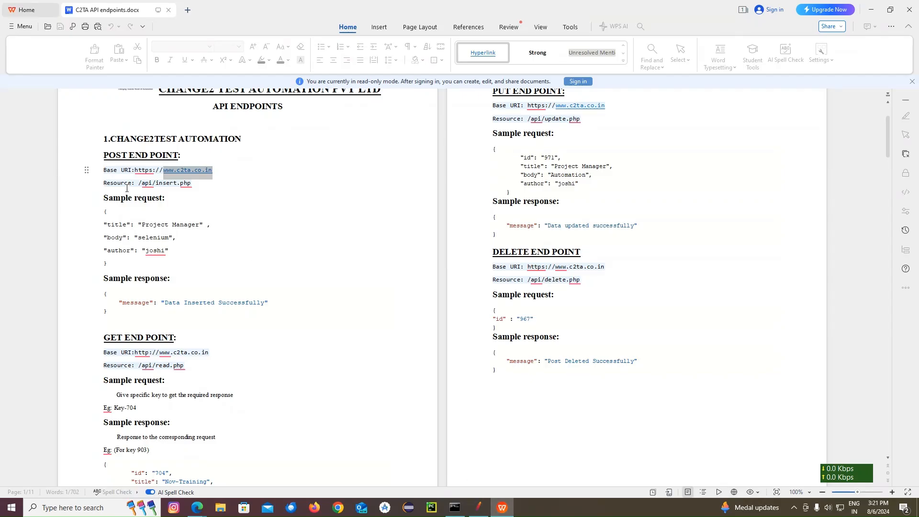
{"action": "left_click_drag", "start_coordinate": [139, 182], "coordinate": [191, 183]}
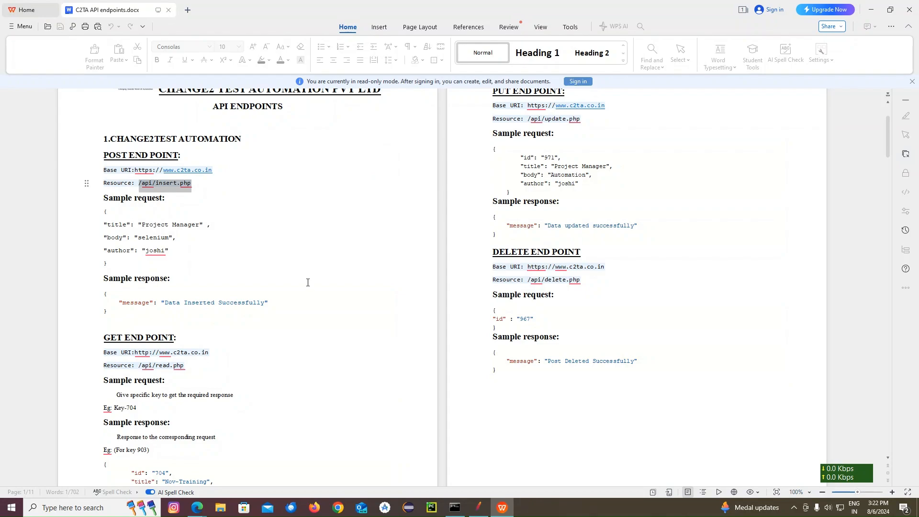
{"action": "left_click", "coordinate": [478, 507]}
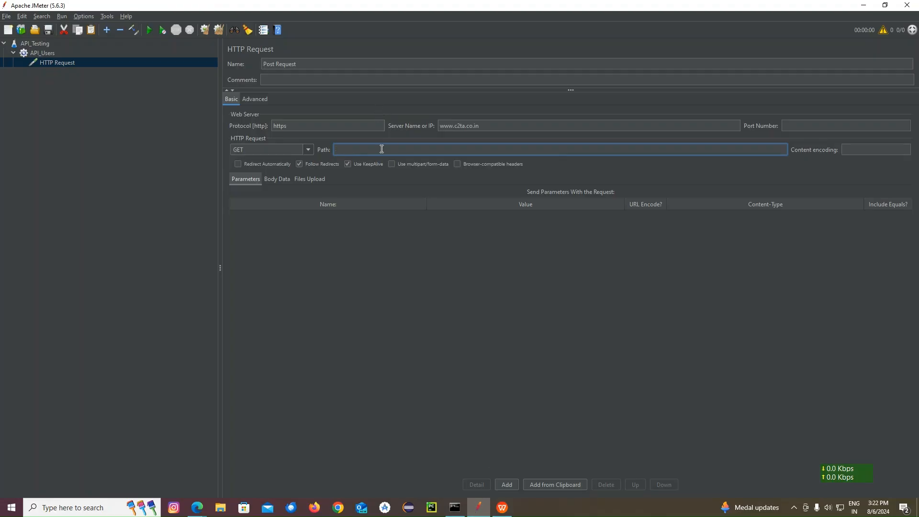
{"action": "type", "text": "/api/insert.php"}
{"action": "left_click", "coordinate": [307, 149]}
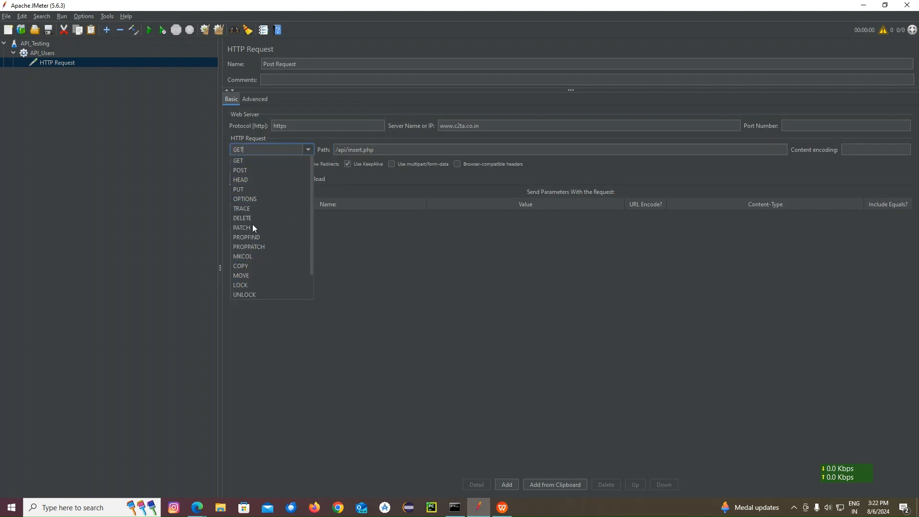
{"action": "left_click", "coordinate": [248, 170]}
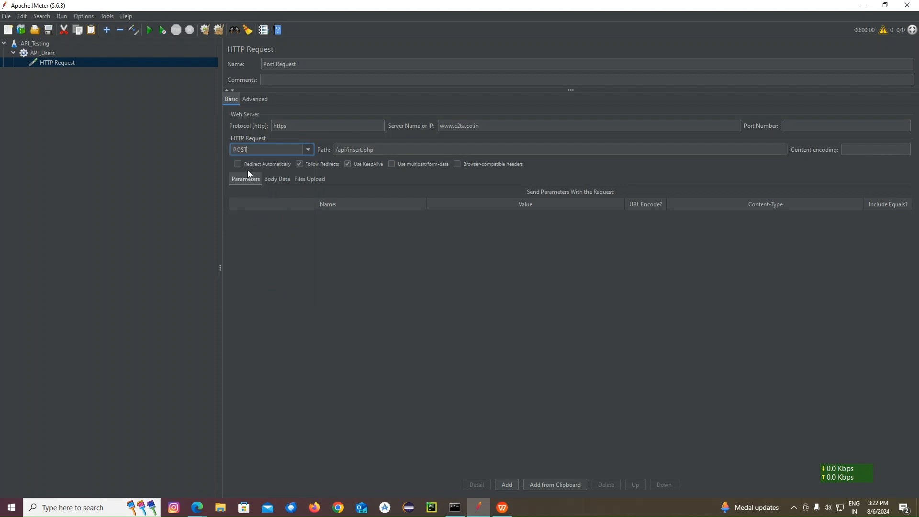
Copy the POST endpoint's sample JSON request from the document into the Post Request's body data in JMeter
{"action": "left_click", "coordinate": [273, 179]}
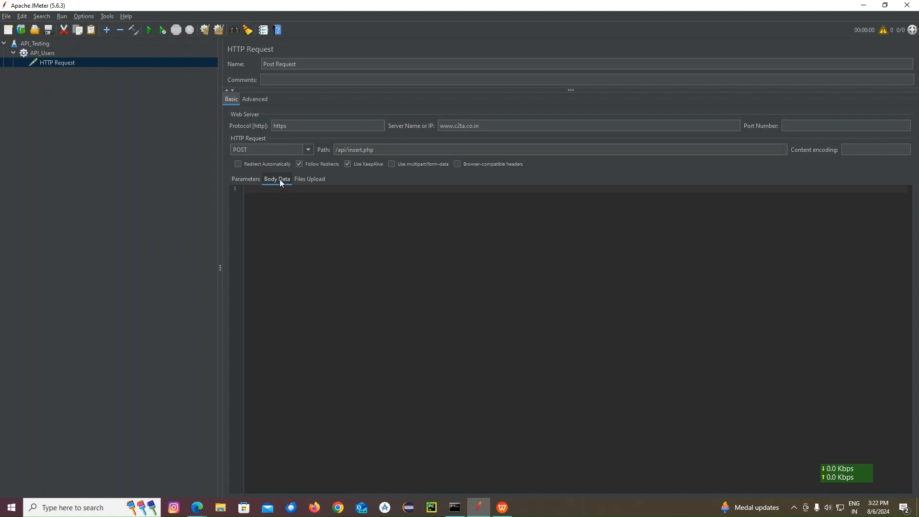
{"action": "left_click", "coordinate": [286, 206]}
{"action": "left_click", "coordinate": [502, 507]}
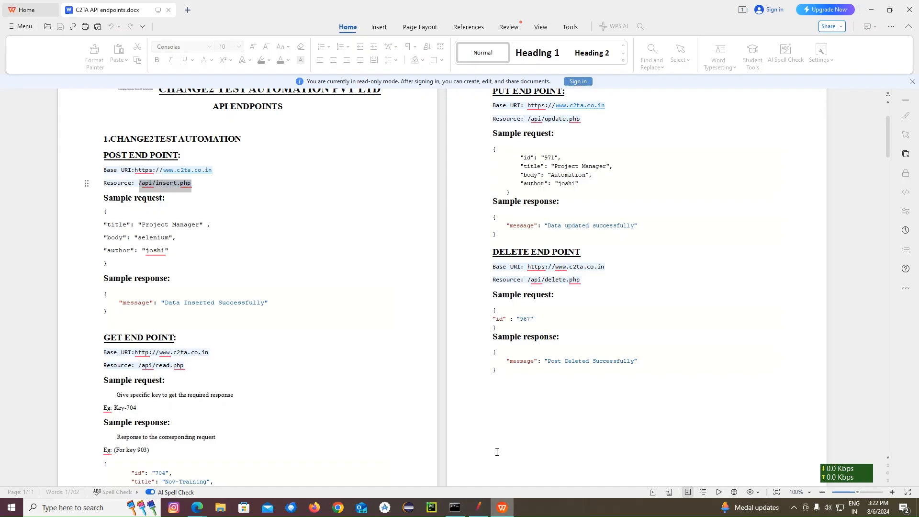
{"action": "left_click_drag", "start_coordinate": [104, 211], "coordinate": [112, 262]}
{"action": "key", "text": "ctrl+c"}
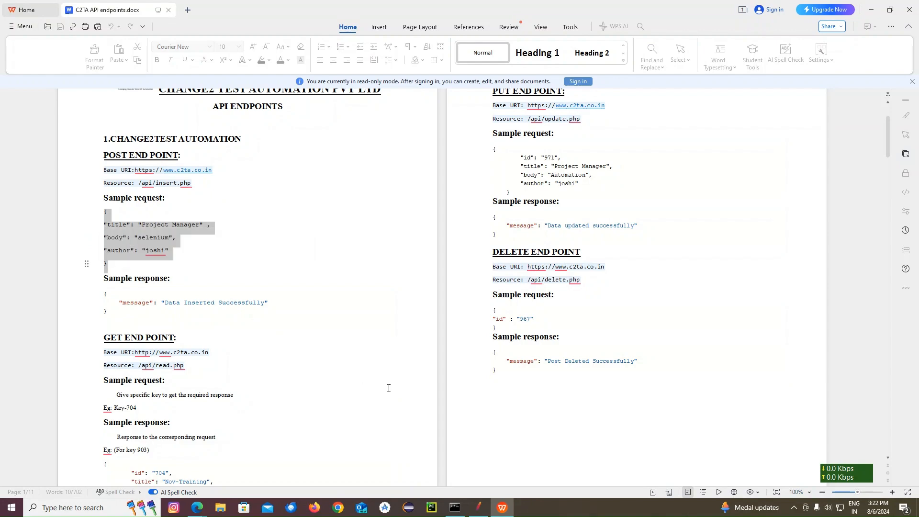
{"action": "left_click", "coordinate": [479, 506]}
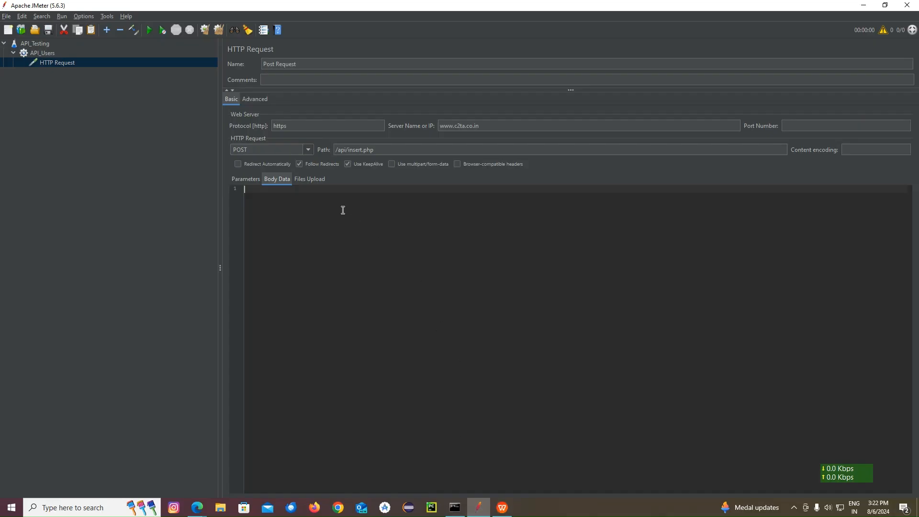
{"action": "key", "text": "ctrl+v"}
{"action": "left_click", "coordinate": [204, 153]}
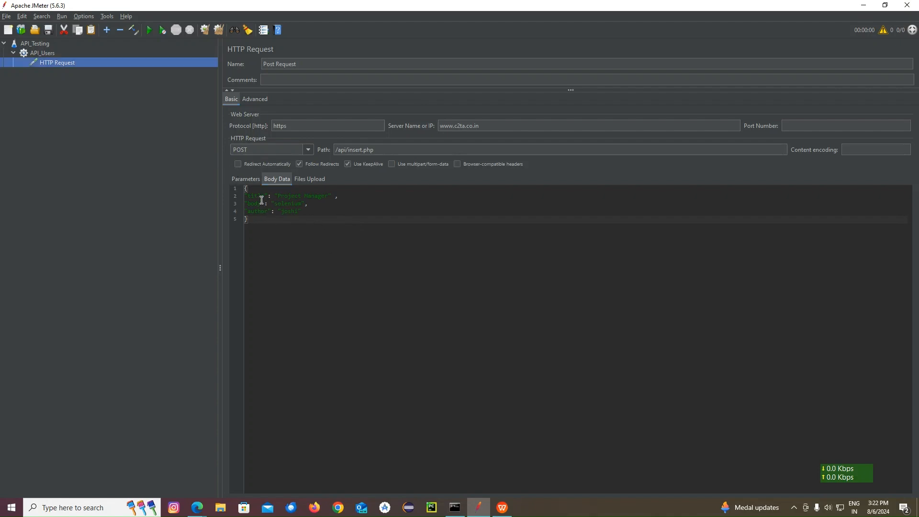
Add a second HTTP Request sampler under API_Users and name it Get Request
{"action": "left_click", "coordinate": [48, 53]}
{"action": "right_click", "coordinate": [48, 53]}
{"action": "mouse_move", "coordinate": [64, 56]}
{"action": "mouse_move", "coordinate": [209, 57]}
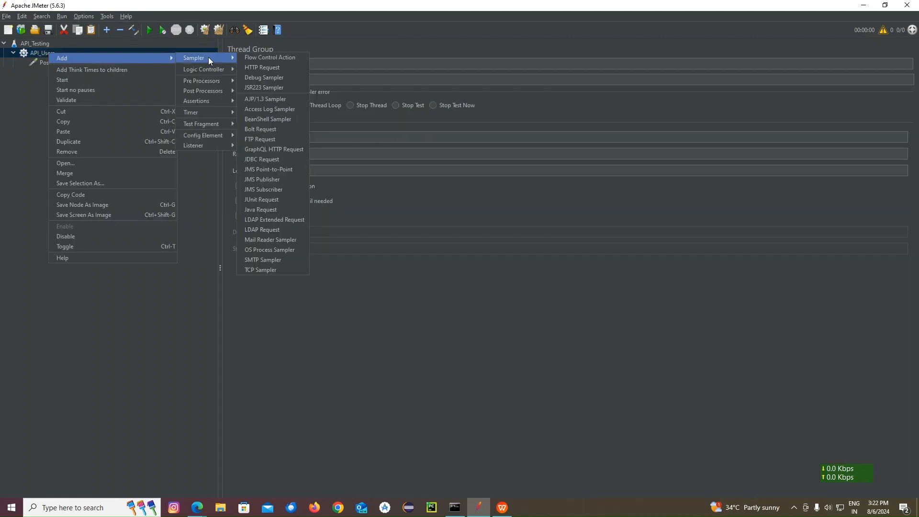
{"action": "left_click", "coordinate": [275, 68]}
{"action": "left_click", "coordinate": [278, 63]}
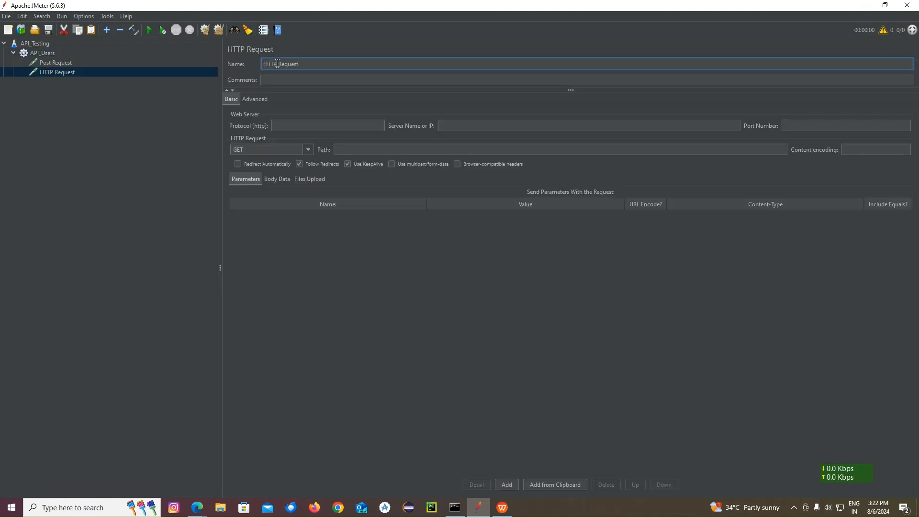
{"action": "key", "text": "BackSpace"}
{"action": "type", "text": "Get"}
Set the Get Request's protocol to https in JMeter after consulting the base URI of the document's GET endpoint
{"action": "left_click", "coordinate": [502, 508]}
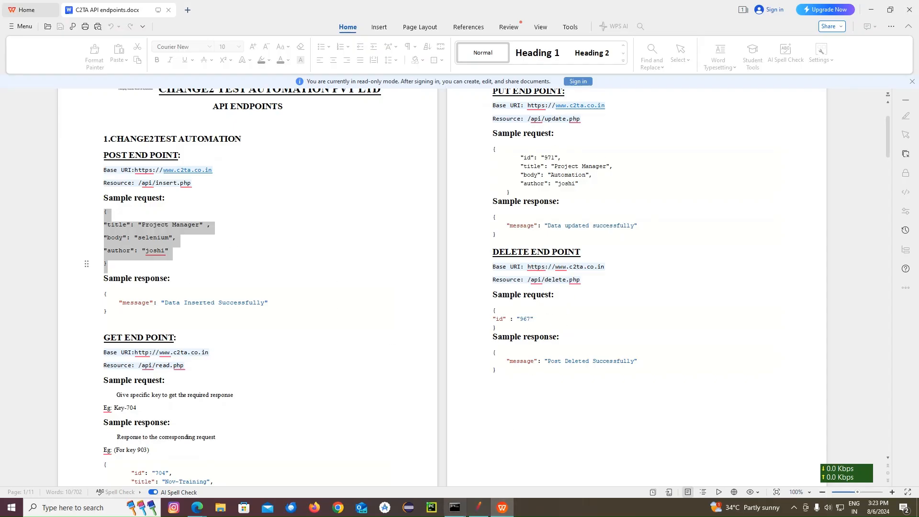
{"action": "left_click", "coordinate": [478, 507]}
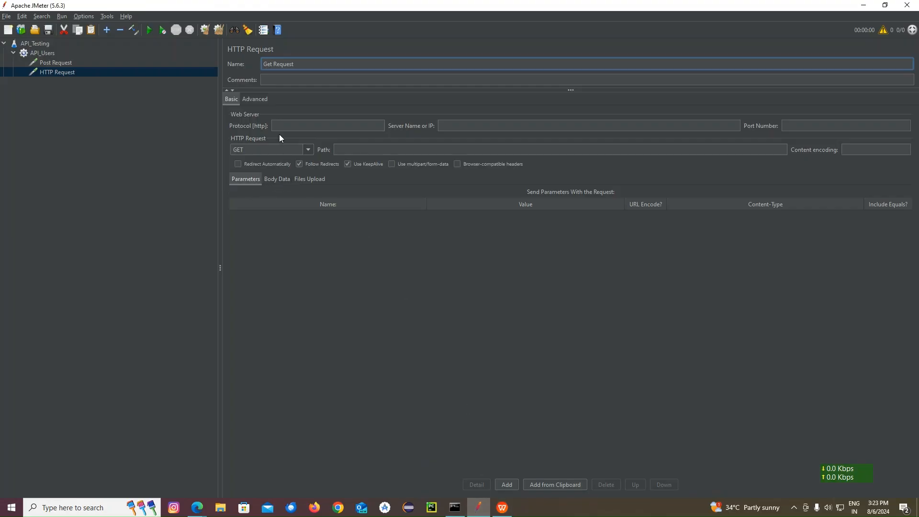
{"action": "left_click", "coordinate": [294, 127]}
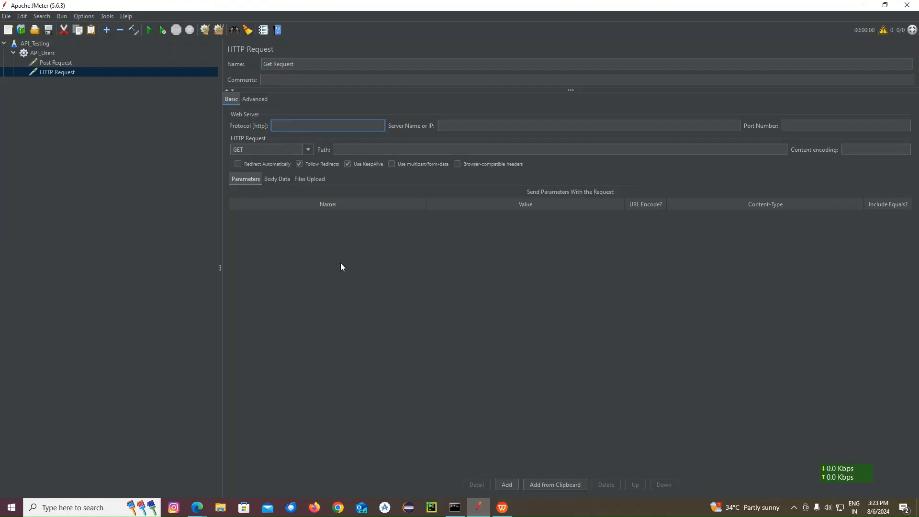
{"action": "left_click", "coordinate": [503, 509]}
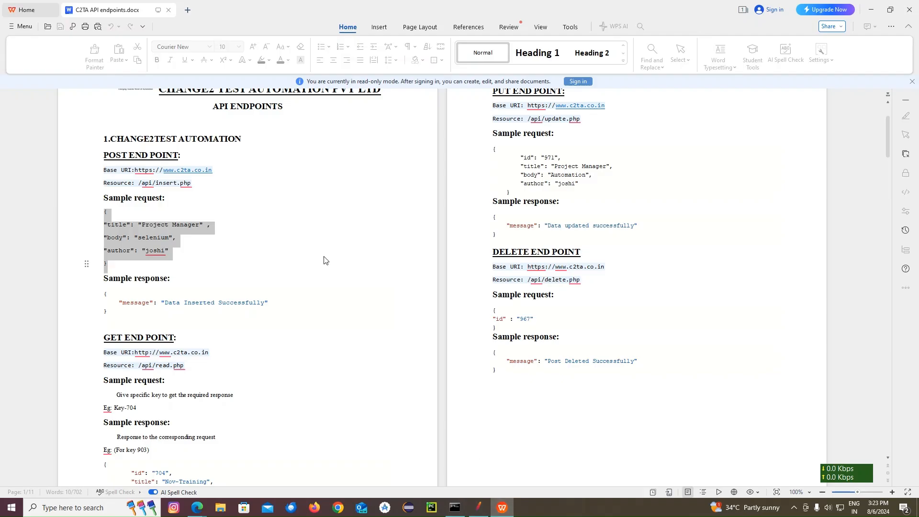
{"action": "left_click", "coordinate": [125, 300]}
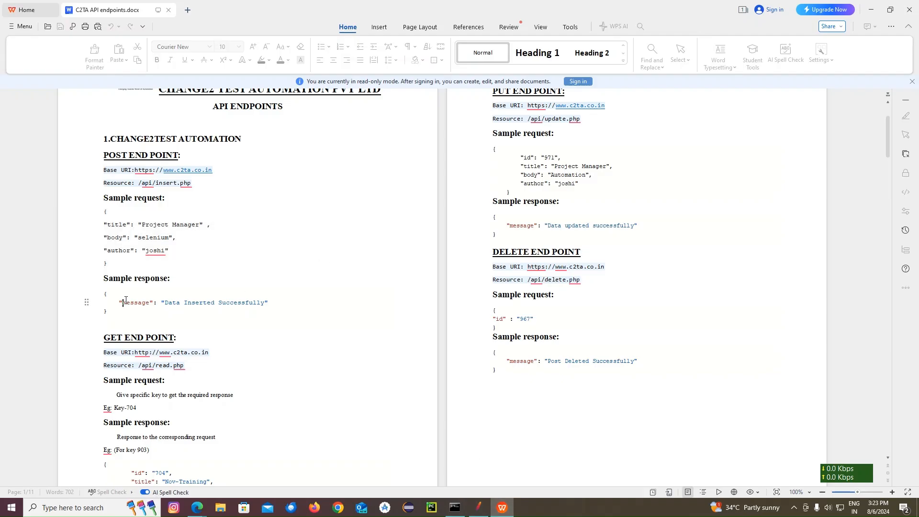
{"action": "double_click", "coordinate": [143, 353]}
{"action": "key", "text": "ctrl+c"}
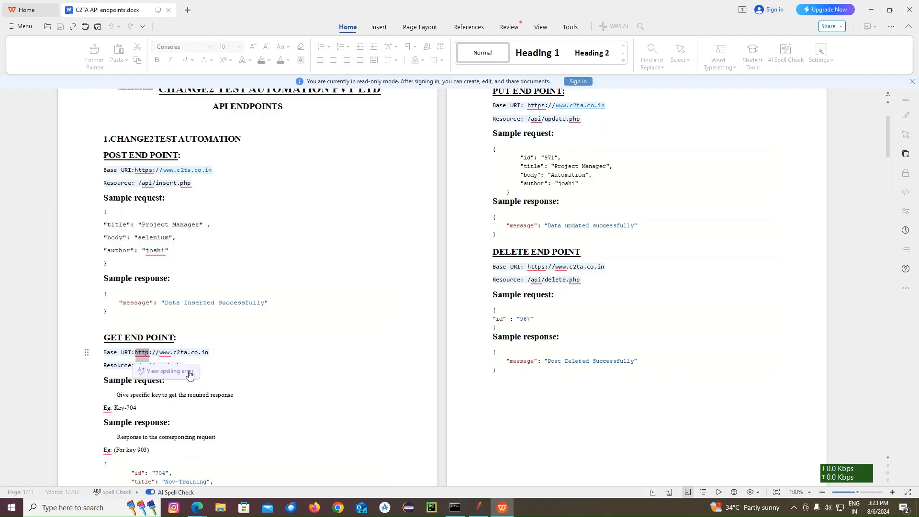
{"action": "left_click", "coordinate": [478, 507]}
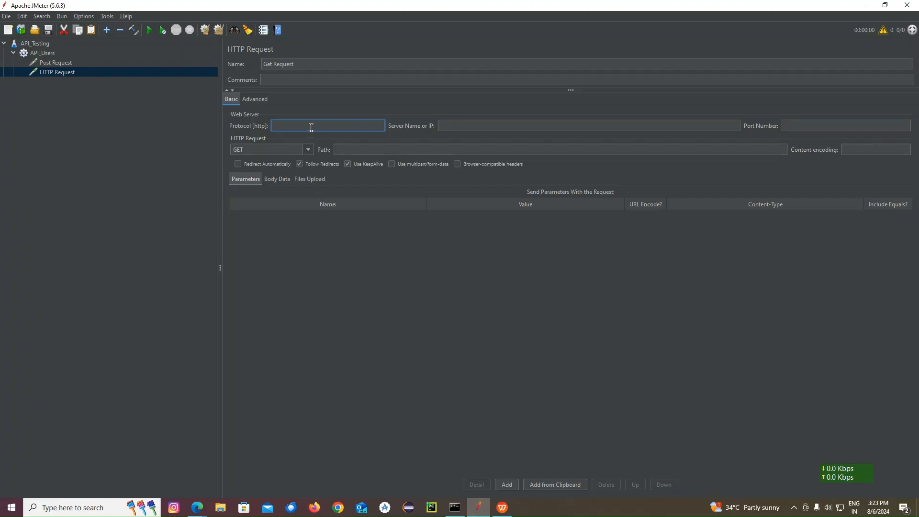
{"action": "key", "text": "ctrl+v"}
{"action": "left_click", "coordinate": [495, 506]}
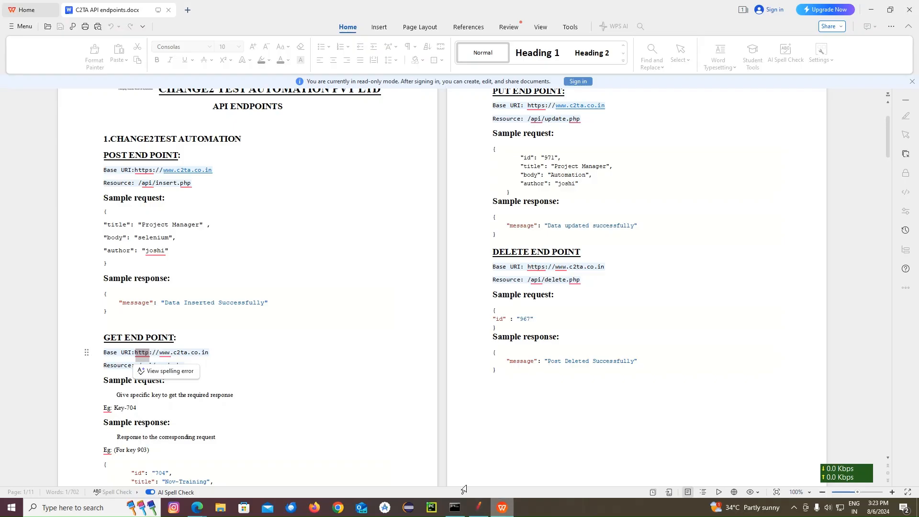
{"action": "left_click_drag", "start_coordinate": [152, 354], "coordinate": [196, 355]}
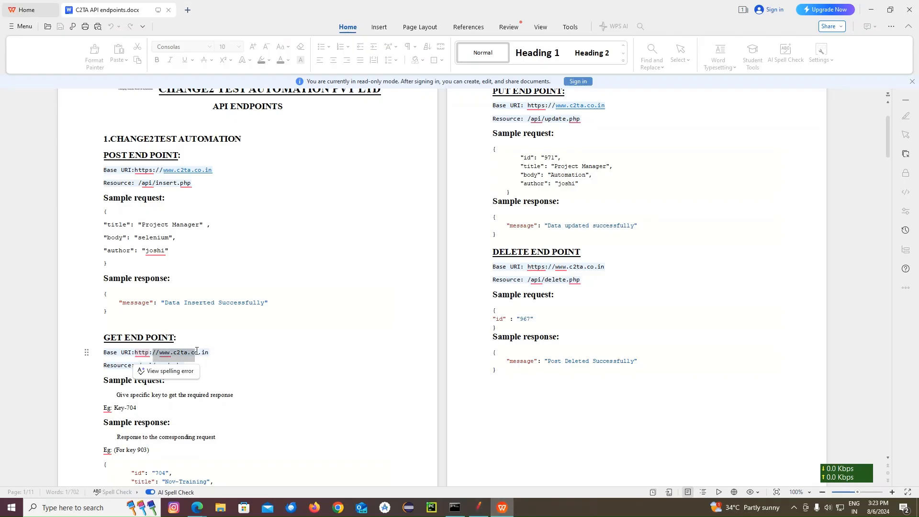
{"action": "left_click", "coordinate": [271, 330]}
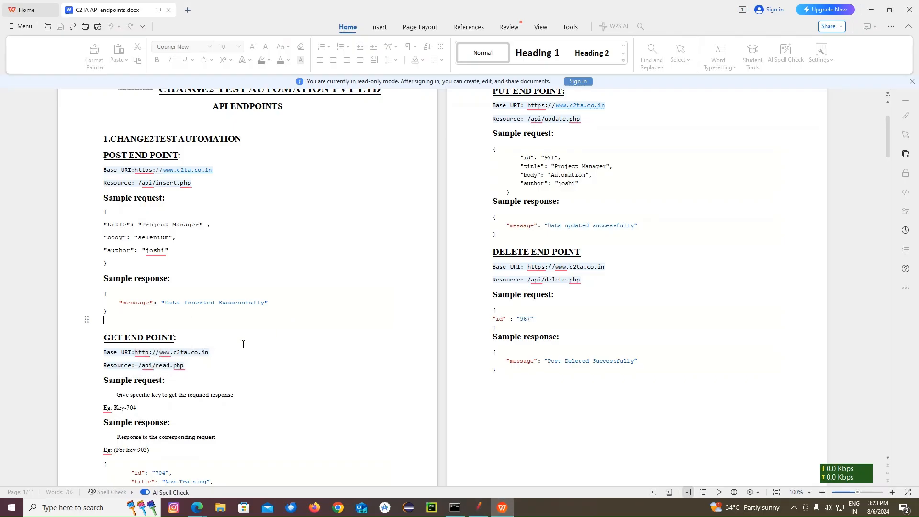
{"action": "left_click_drag", "start_coordinate": [160, 354], "coordinate": [237, 354]}
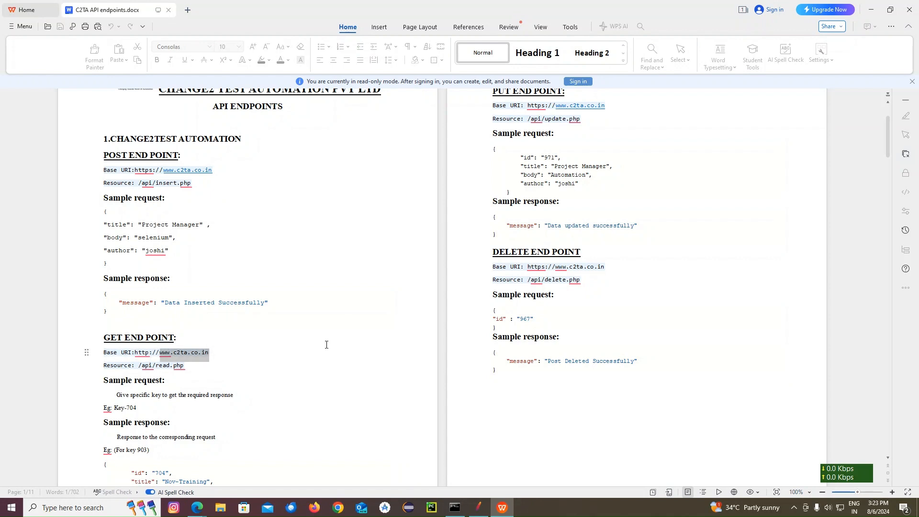
{"action": "left_click", "coordinate": [478, 507]}
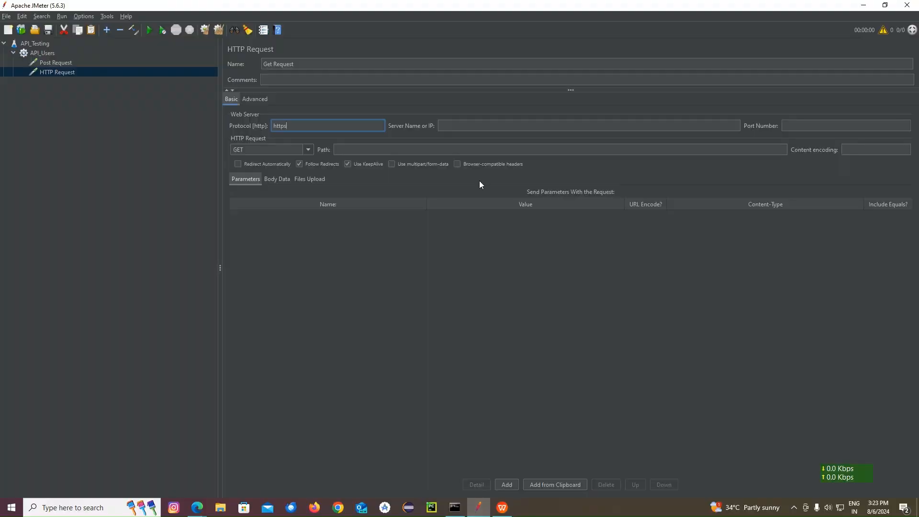
{"action": "left_click", "coordinate": [478, 127]}
{"action": "type", "text": "www.c2ta.co.in"}
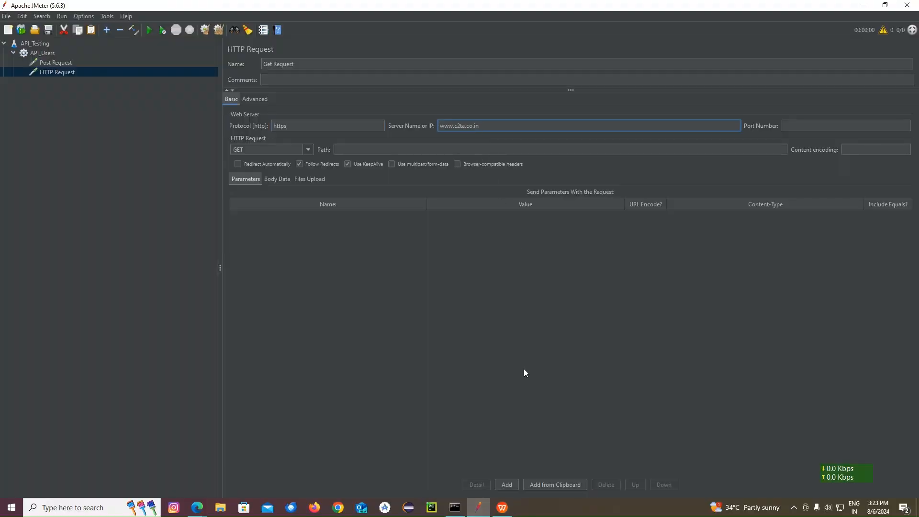
Set the Get Request's path to the document's GET resource /api/read.php and its method to GET
{"action": "key", "text": "alt+Tab"}
{"action": "left_click_drag", "start_coordinate": [139, 366], "coordinate": [186, 366]}
{"action": "key", "text": "ctrl+c"}
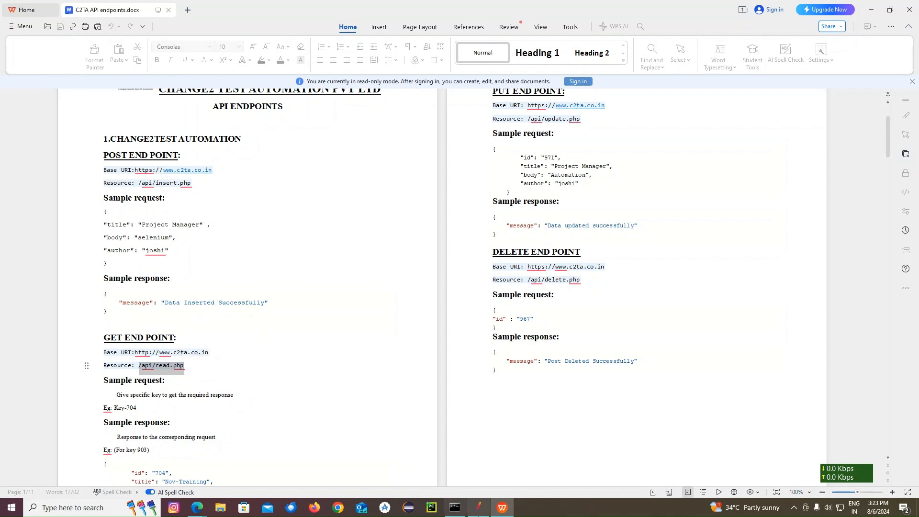
{"action": "key", "text": "alt+Tab"}
{"action": "left_click", "coordinate": [345, 150]}
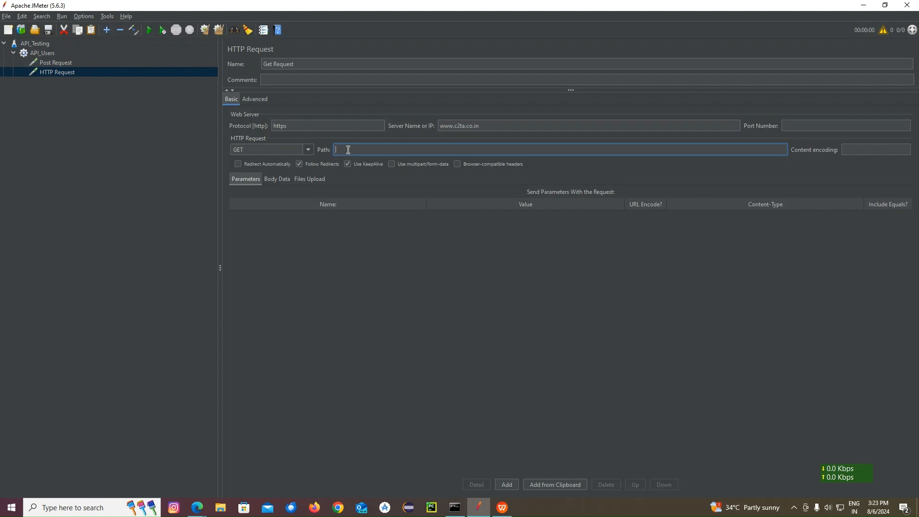
{"action": "key", "text": "ctrl+v"}
{"action": "left_click", "coordinate": [308, 150]}
{"action": "left_click", "coordinate": [245, 158]}
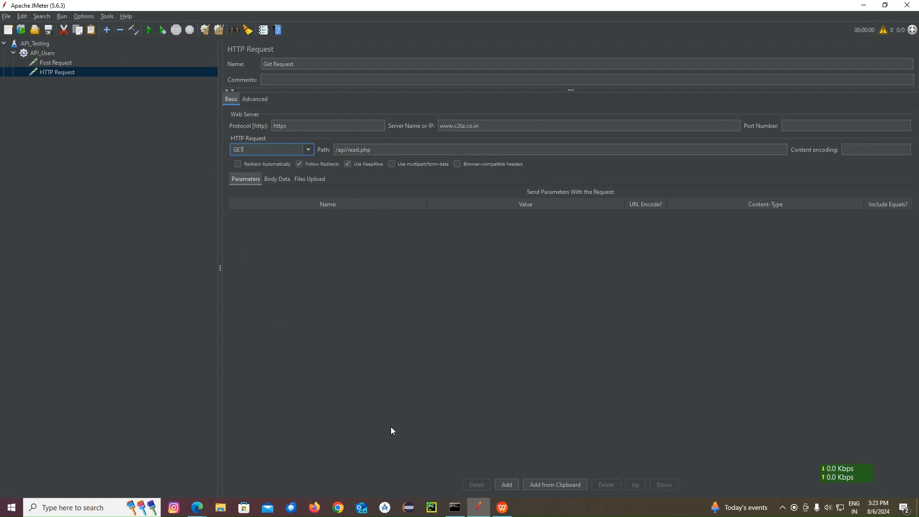
Add a View Results Tree listener to the API_Users thread group
{"action": "left_click", "coordinate": [54, 56]}
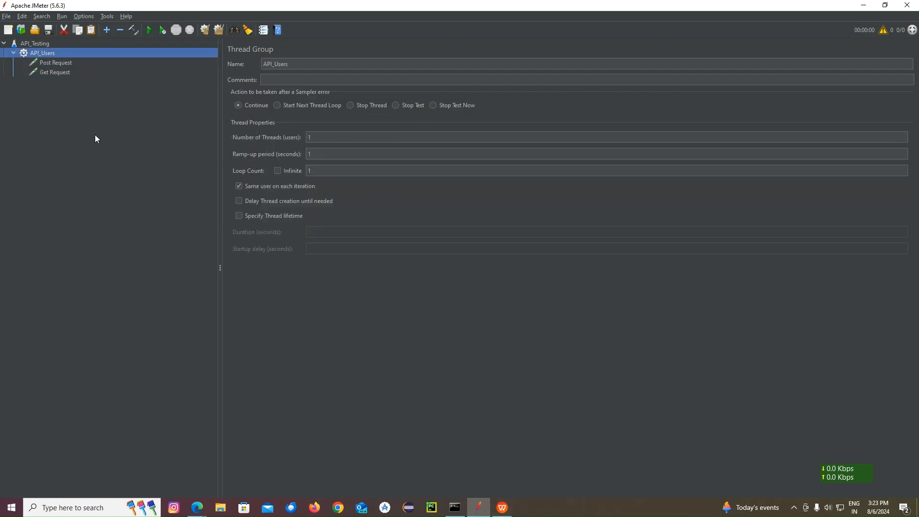
{"action": "right_click", "coordinate": [41, 55]}
{"action": "mouse_move", "coordinate": [48, 56]}
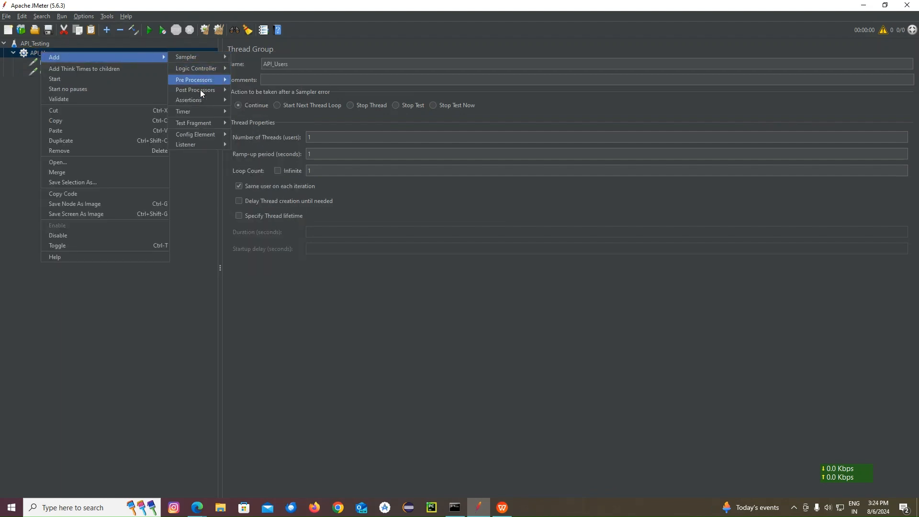
{"action": "mouse_move", "coordinate": [202, 145]}
{"action": "left_click", "coordinate": [251, 144]}
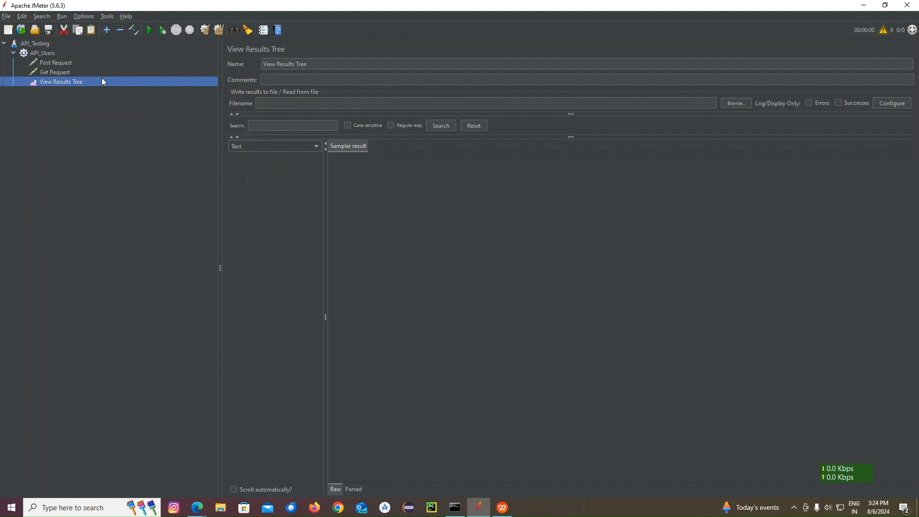
Add a View Results in Table listener to the API_Users thread group
{"action": "left_click", "coordinate": [51, 55]}
{"action": "right_click", "coordinate": [47, 51]}
{"action": "mouse_move", "coordinate": [71, 54]}
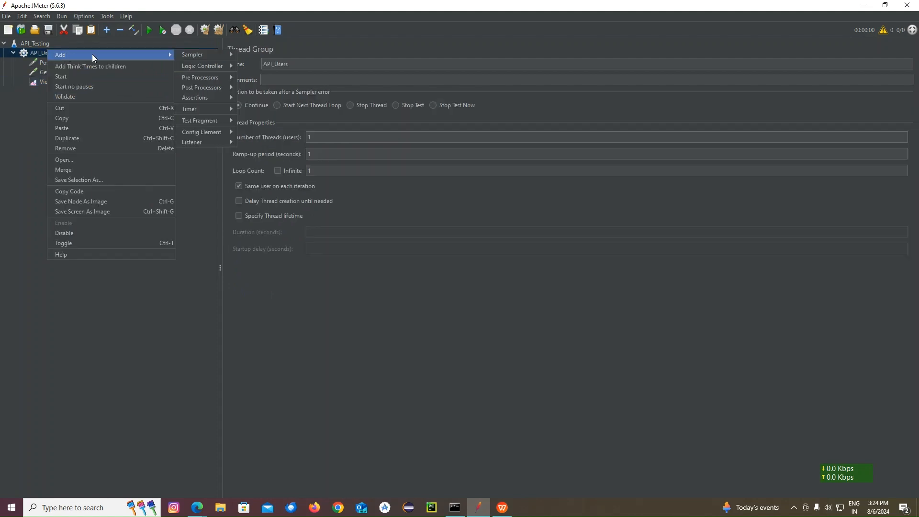
{"action": "mouse_move", "coordinate": [210, 145]}
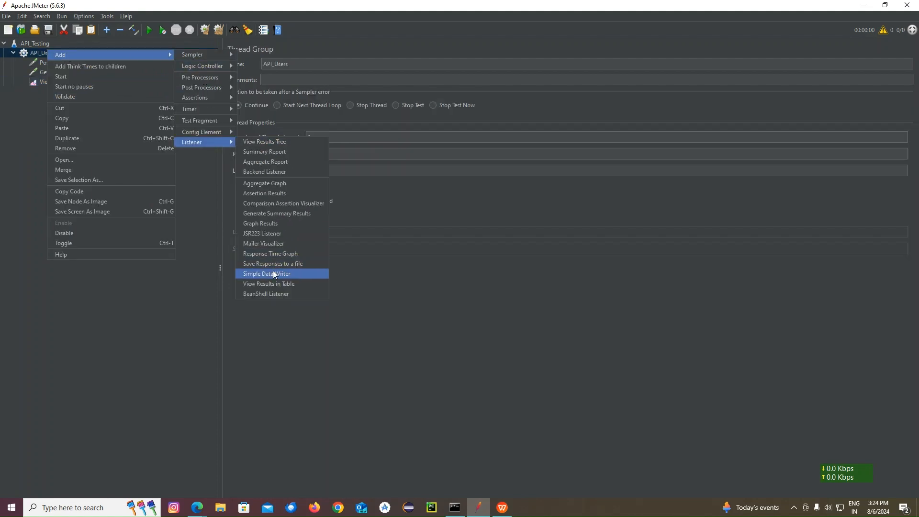
{"action": "left_click", "coordinate": [271, 283]}
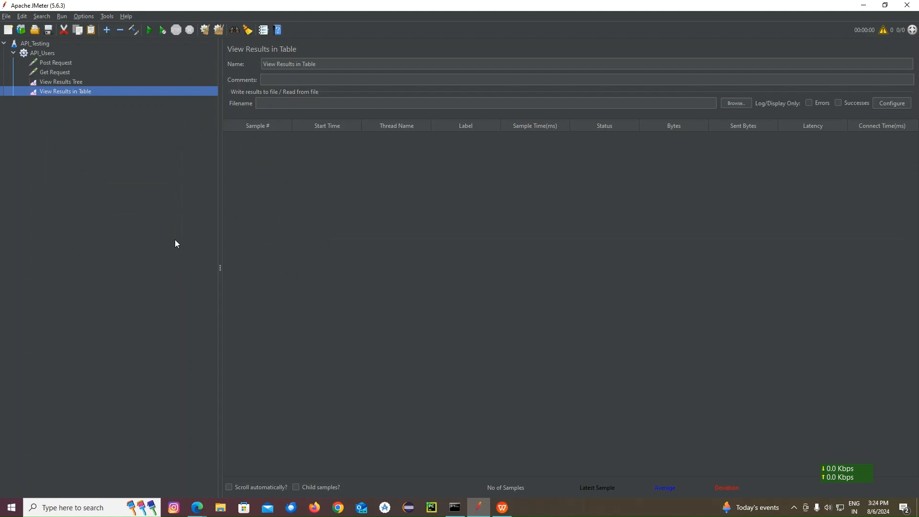
Run the test plan without saving it and check the results in both listeners
{"action": "left_click", "coordinate": [151, 30]}
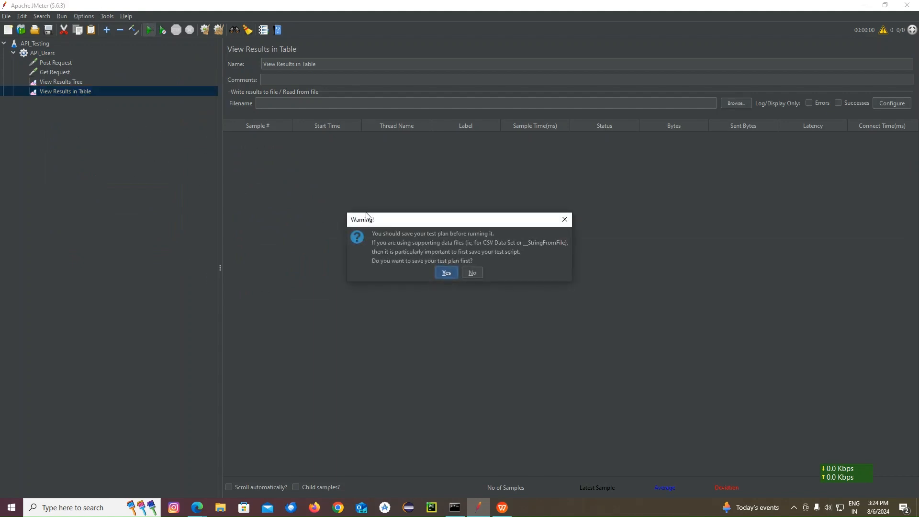
{"action": "left_click", "coordinate": [469, 275]}
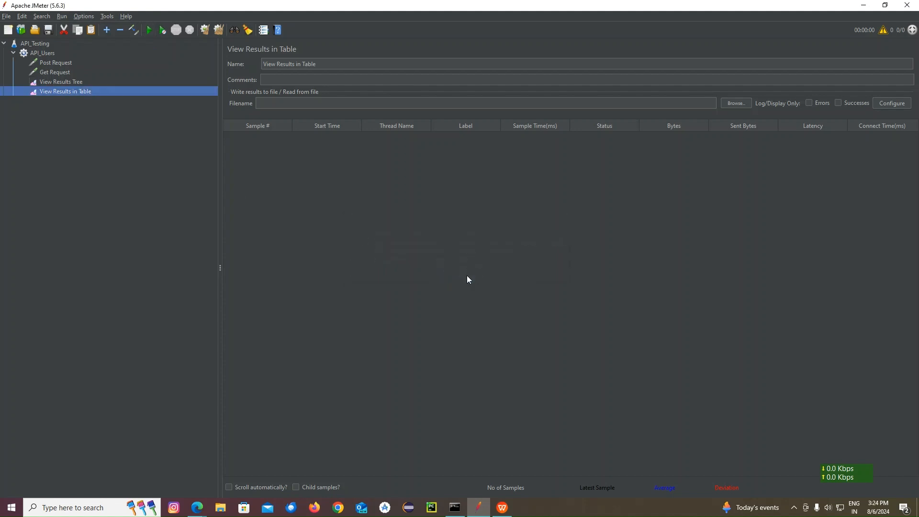
{"action": "left_click", "coordinate": [71, 82]}
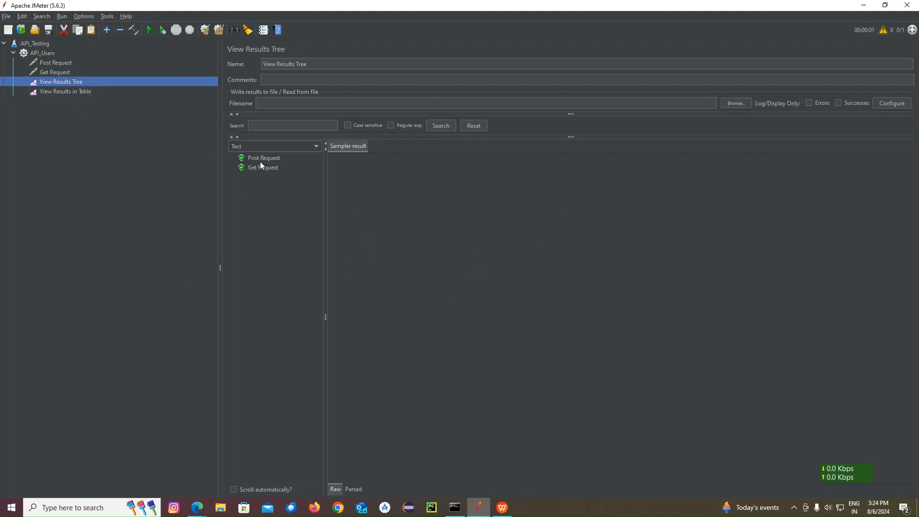
{"action": "left_click", "coordinate": [52, 92]}
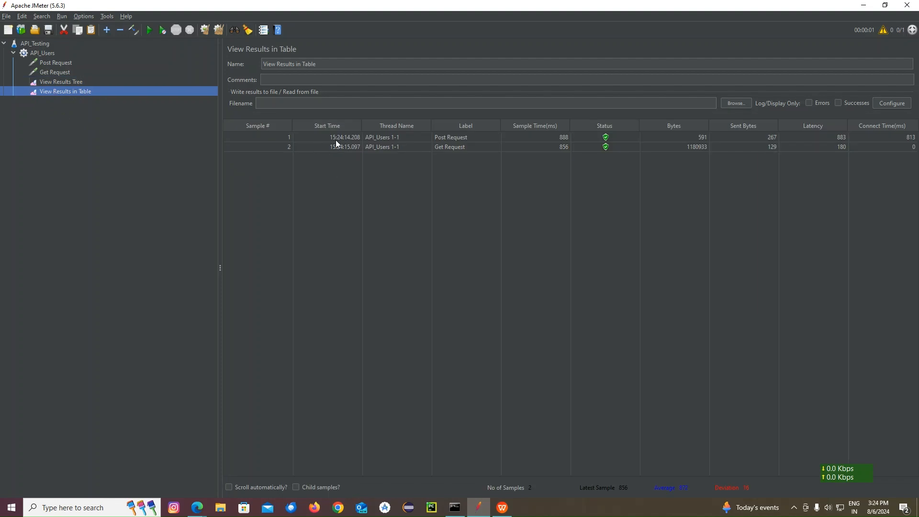
Examine the Post Request's sampler result, request body and response body in View Results Tree
{"action": "left_click", "coordinate": [64, 81]}
{"action": "left_click", "coordinate": [269, 158]}
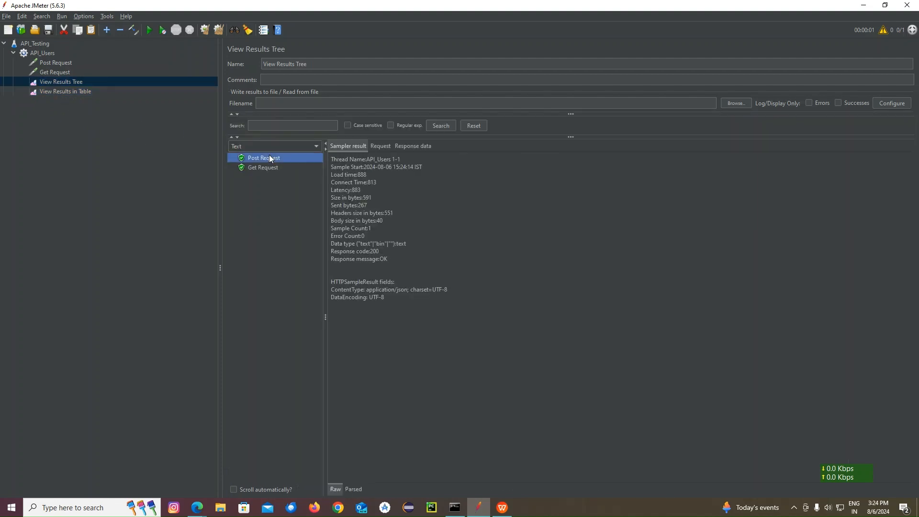
{"action": "left_click", "coordinate": [381, 152]}
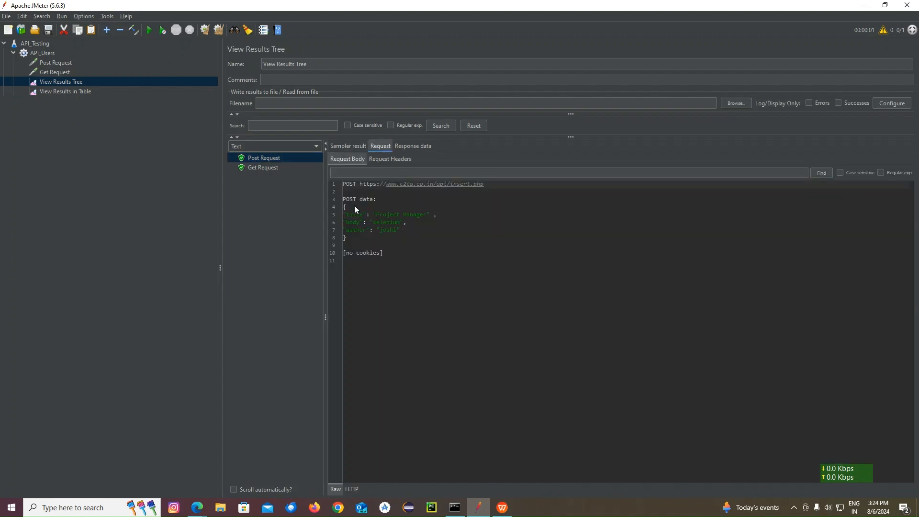
{"action": "left_click_drag", "start_coordinate": [350, 197], "coordinate": [388, 238]}
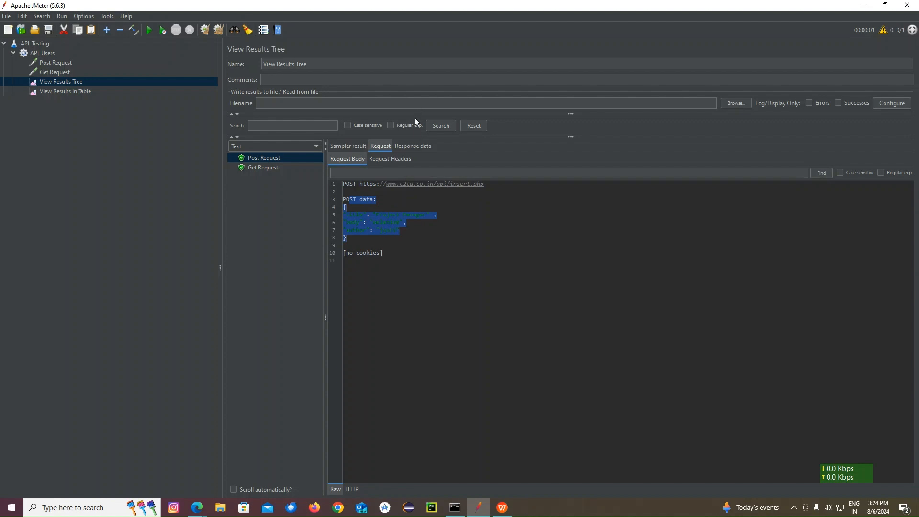
{"action": "left_click", "coordinate": [407, 147]}
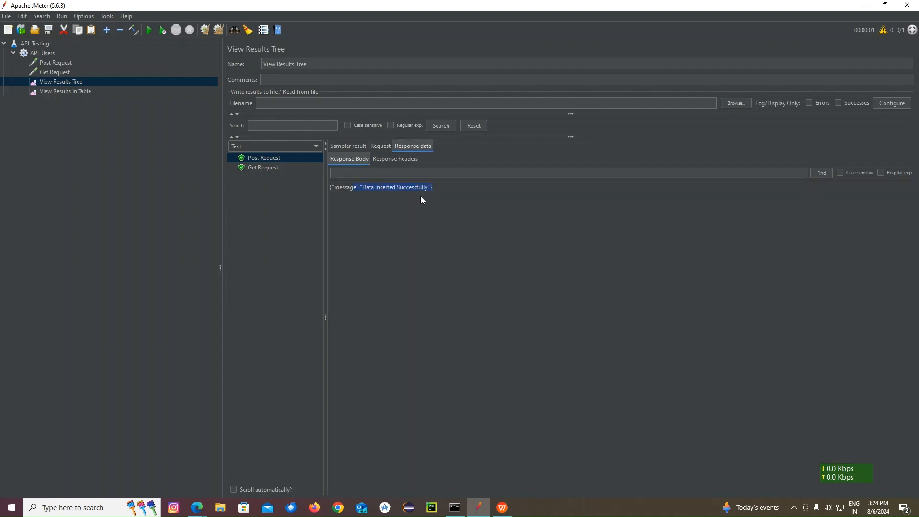
Compare the Post Request's response body with the document's POST sample response, and view its response headers in JMeter
{"action": "mouse_move", "coordinate": [508, 512]}
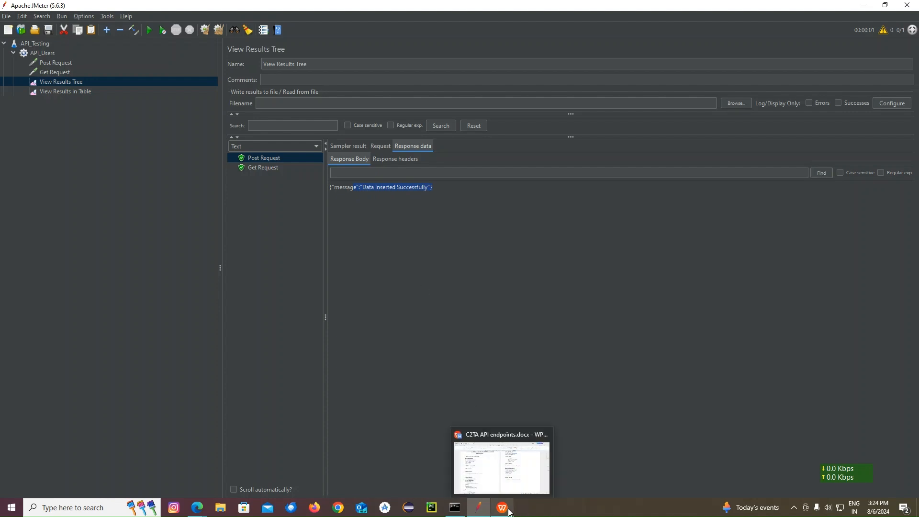
{"action": "left_click", "coordinate": [321, 158]}
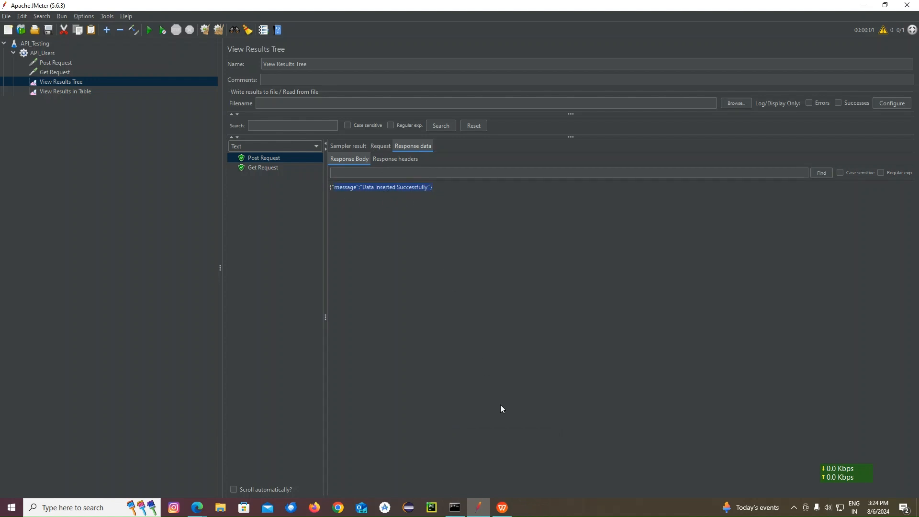
{"action": "left_click", "coordinate": [502, 507]}
{"action": "left_click_drag", "start_coordinate": [104, 283], "coordinate": [106, 319]}
{"action": "left_click", "coordinate": [109, 312]}
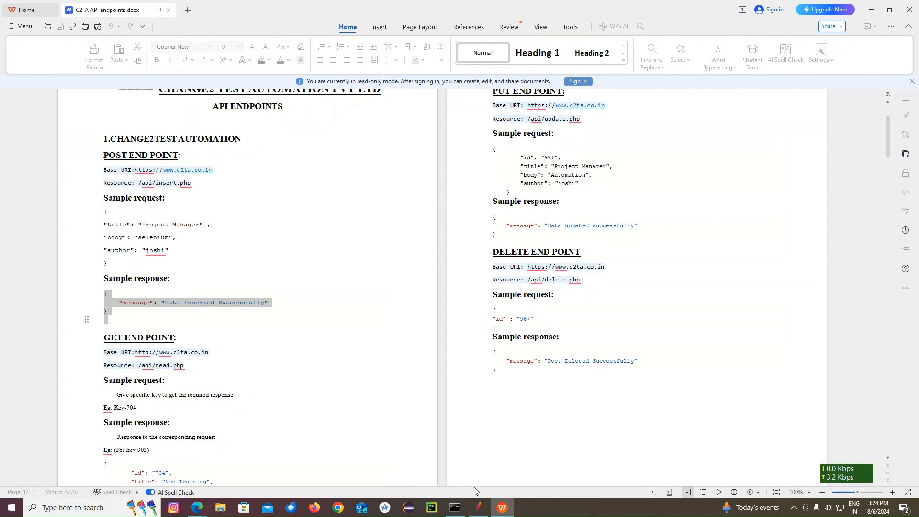
{"action": "left_click", "coordinate": [478, 507]}
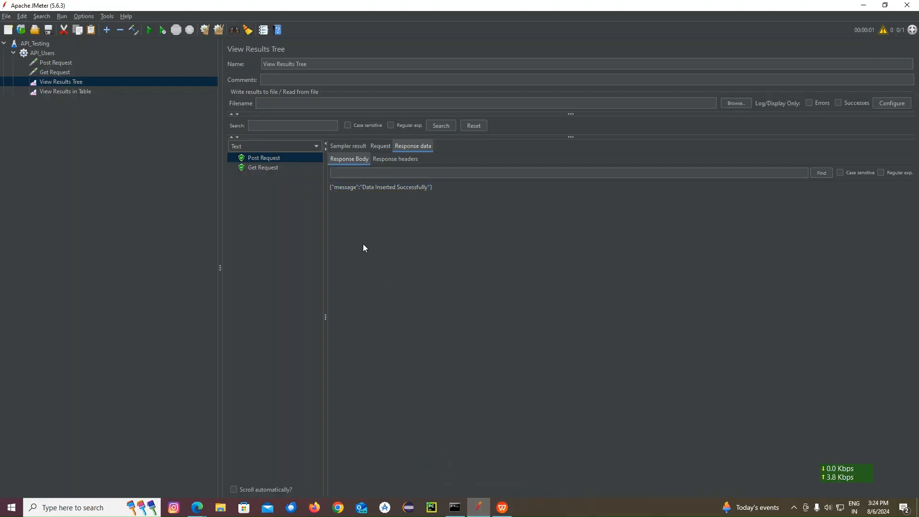
{"action": "left_click", "coordinate": [389, 158]}
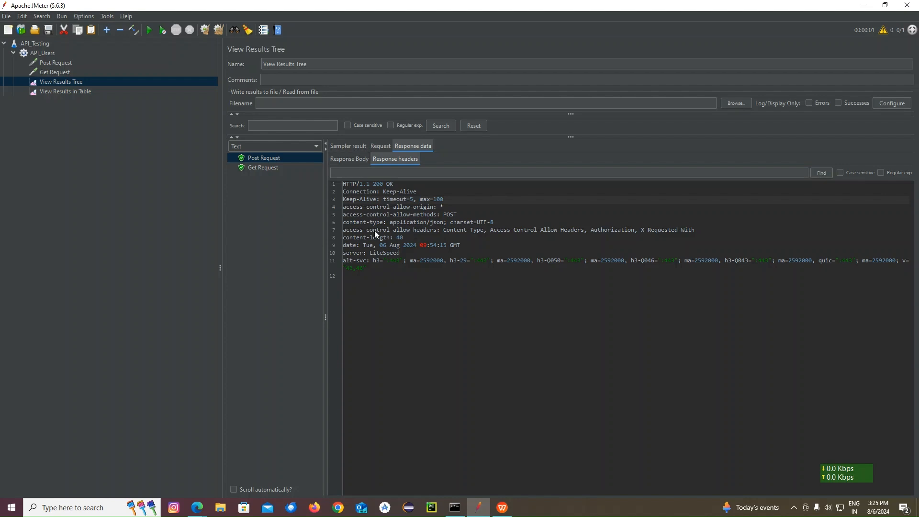
Review the Post Request's sampler result, request body and response body again in View Results Tree
{"action": "left_click", "coordinate": [355, 159]}
{"action": "left_click", "coordinate": [358, 148]}
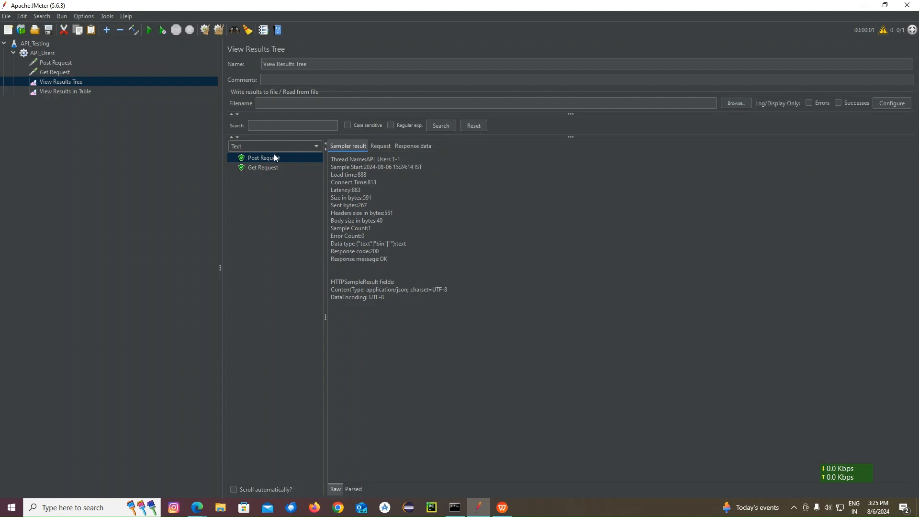
{"action": "left_click", "coordinate": [380, 146]}
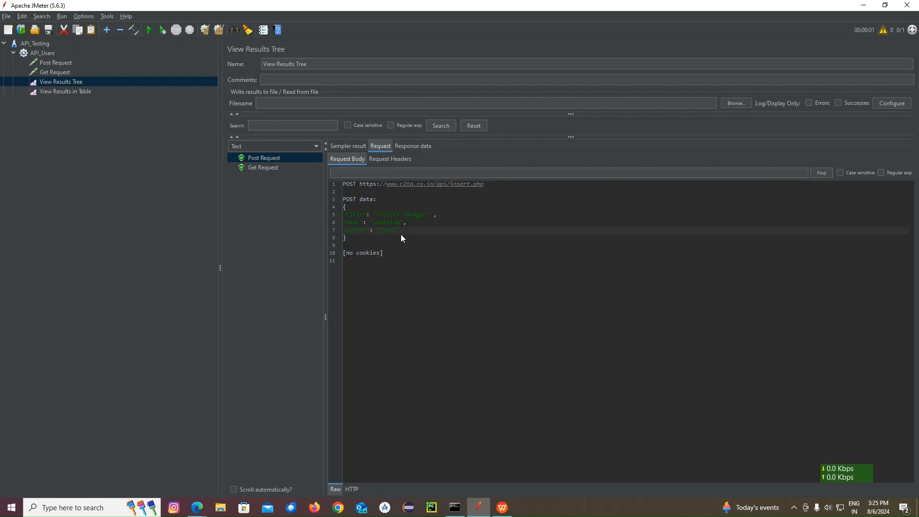
{"action": "left_click", "coordinate": [421, 146]}
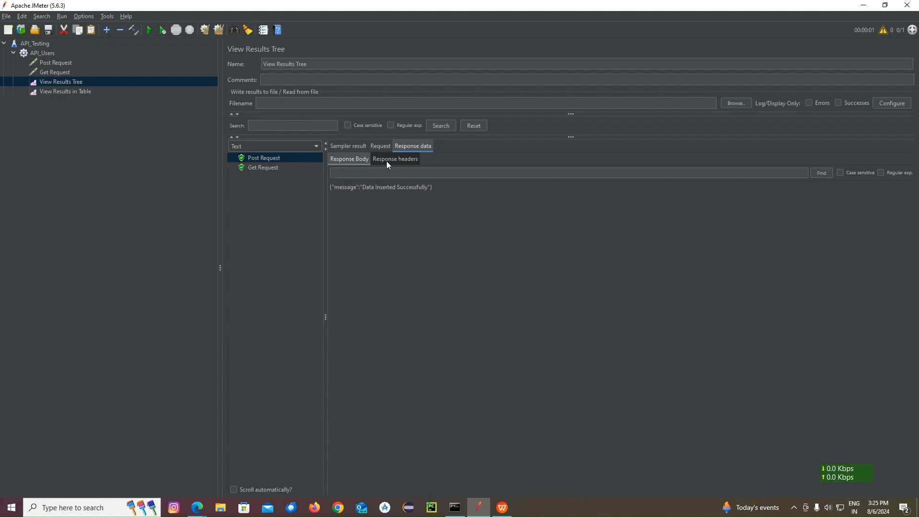
Examine the Get Request's response body to its far end and highlight the id of the AUTOMATION TEST ENGINEER record
{"action": "left_click", "coordinate": [257, 168]}
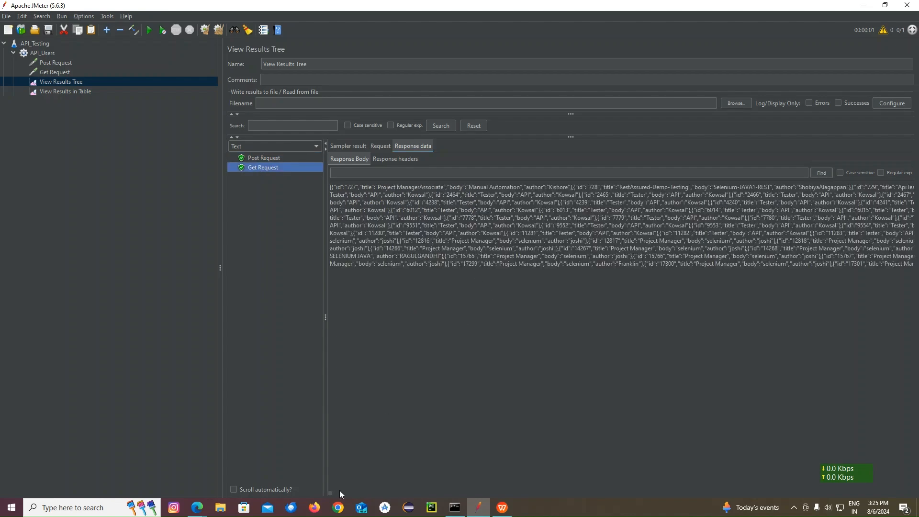
{"action": "left_click_drag", "start_coordinate": [330, 492], "coordinate": [912, 497]}
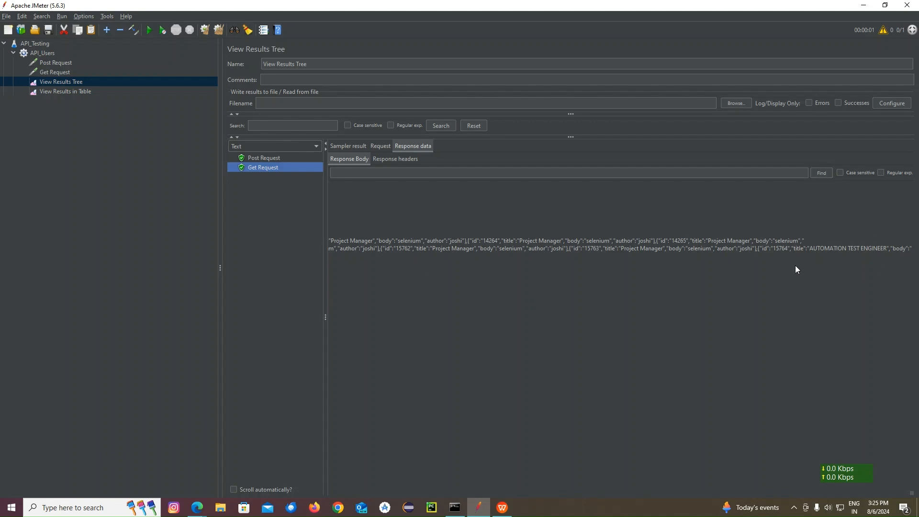
{"action": "left_click", "coordinate": [778, 248]}
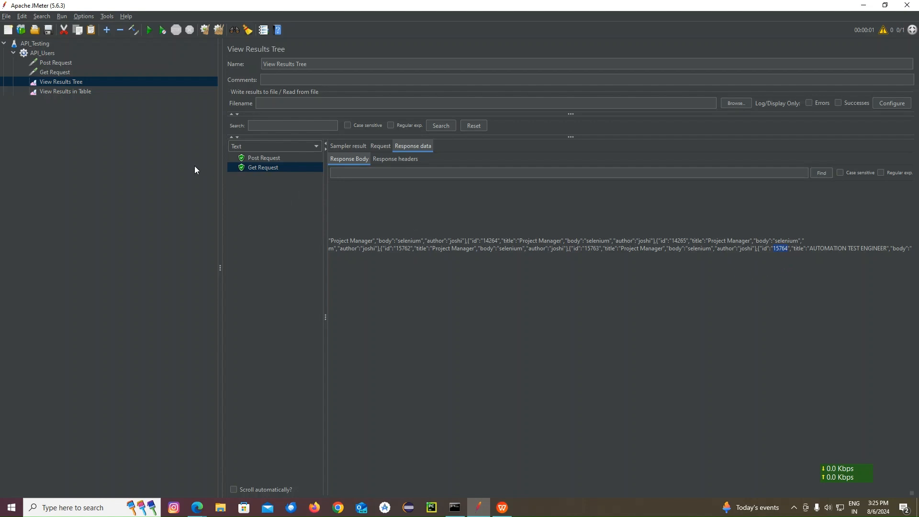
Add a parameter named id with the value 15764 to the Get Request
{"action": "left_click", "coordinate": [65, 72]}
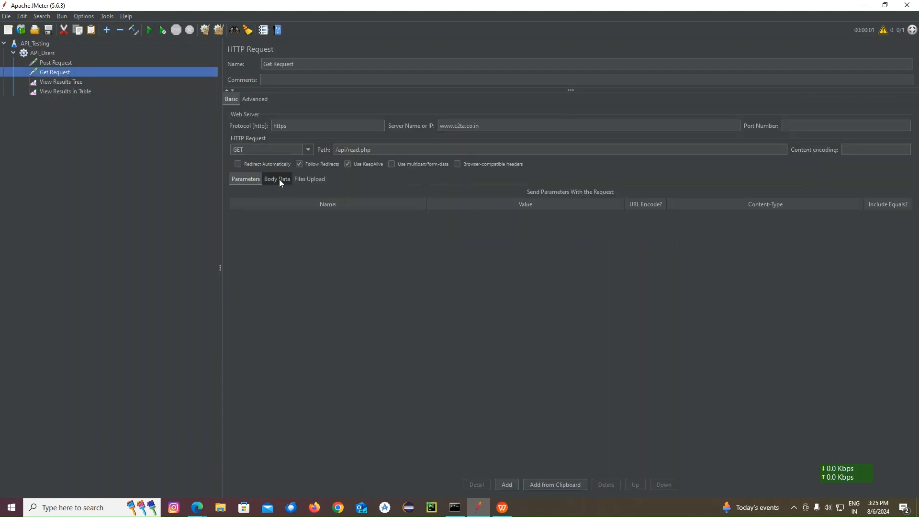
{"action": "left_click", "coordinate": [252, 179]}
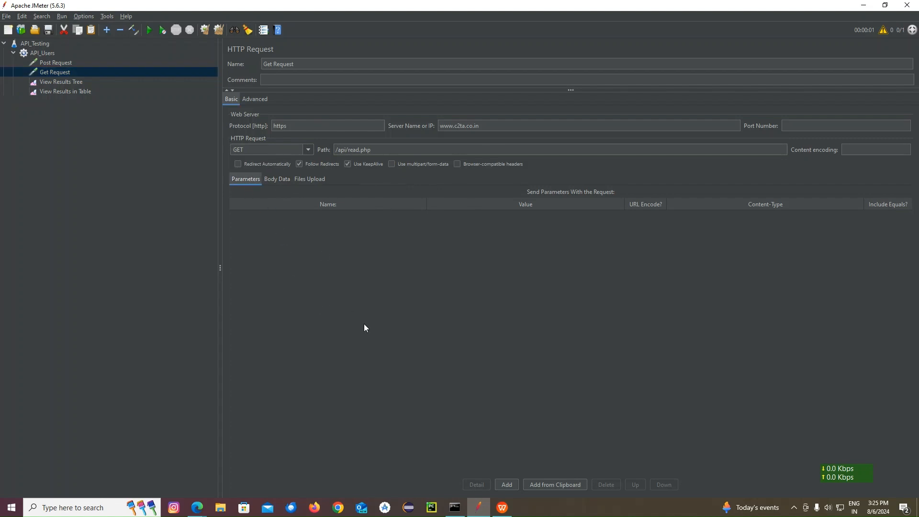
{"action": "left_click", "coordinate": [515, 485]}
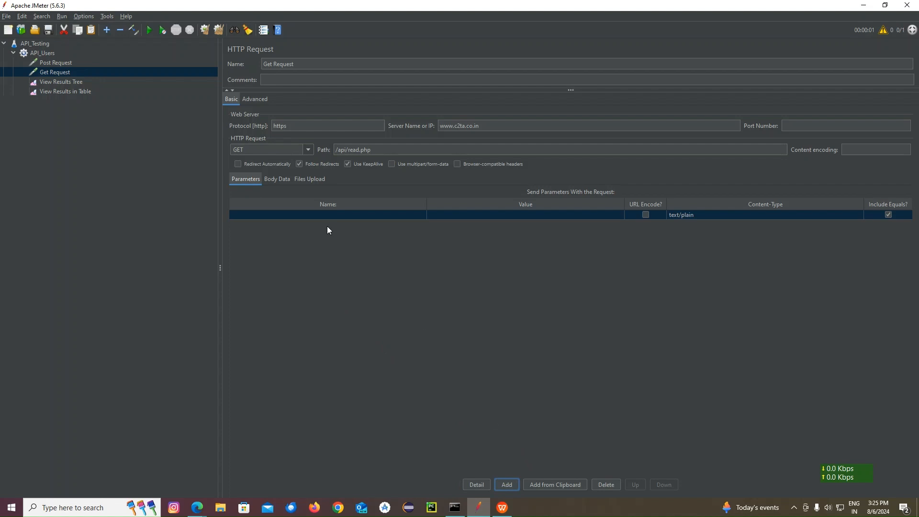
{"action": "double_click", "coordinate": [315, 216]}
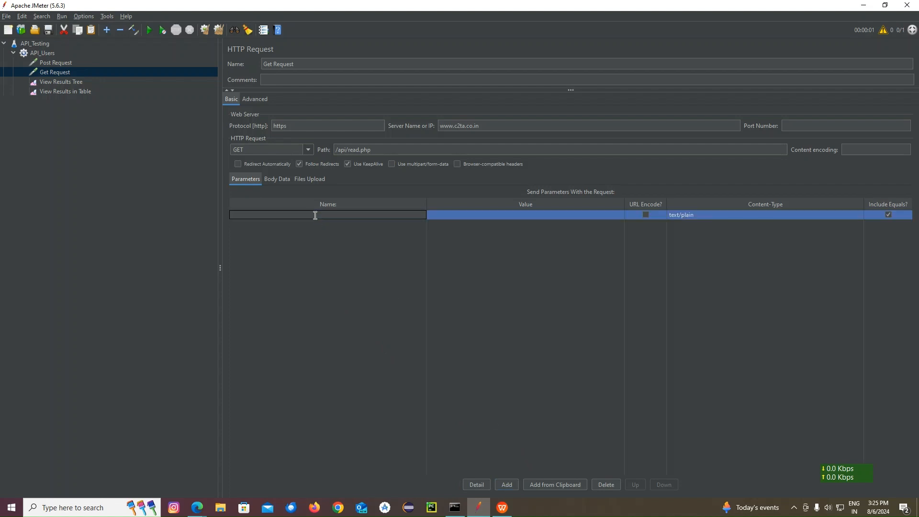
{"action": "type", "text": "id"}
{"action": "double_click", "coordinate": [531, 215]}
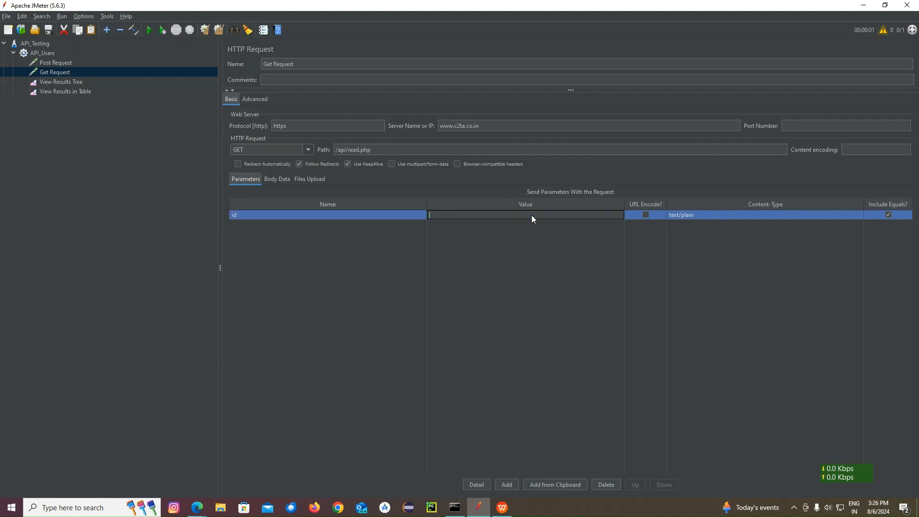
{"action": "type", "text": "15764"}
{"action": "left_click", "coordinate": [329, 355]}
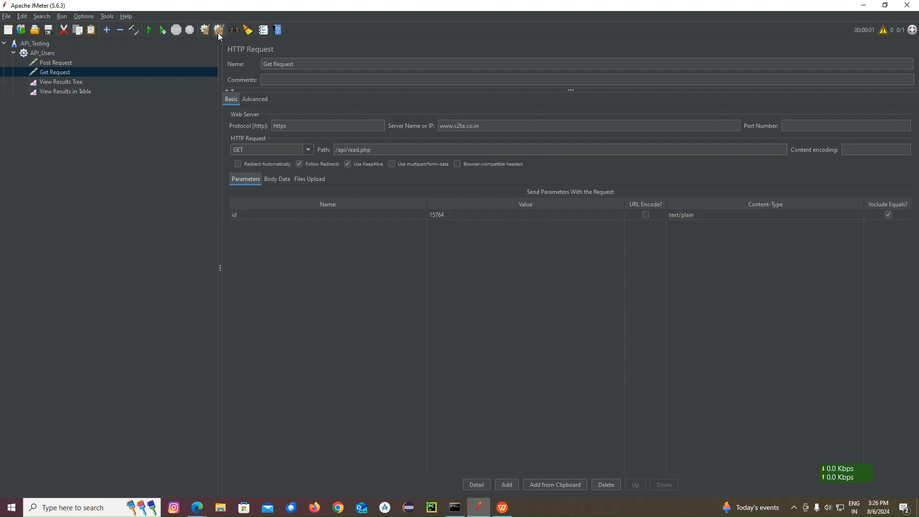
Rerun the test plan without saving it and check the Get Request's response body in View Results Tree
{"action": "left_click", "coordinate": [44, 83]}
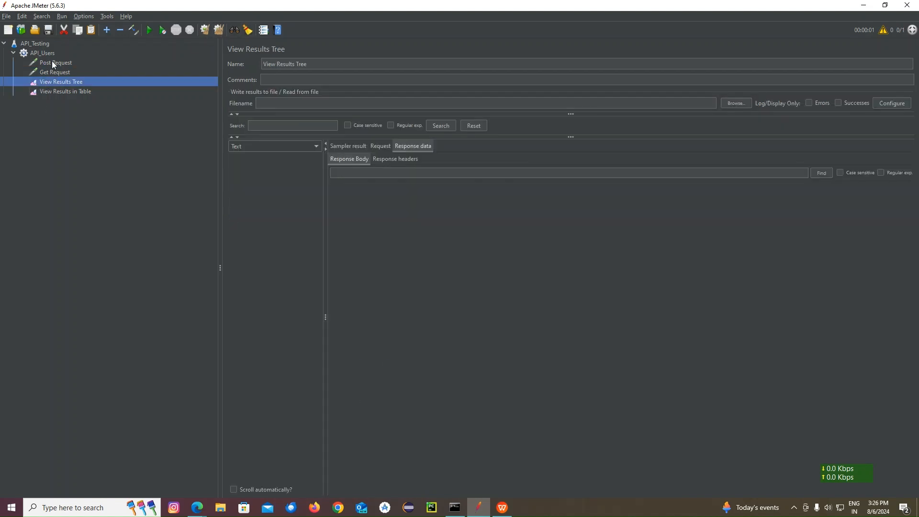
{"action": "left_click", "coordinate": [54, 64]}
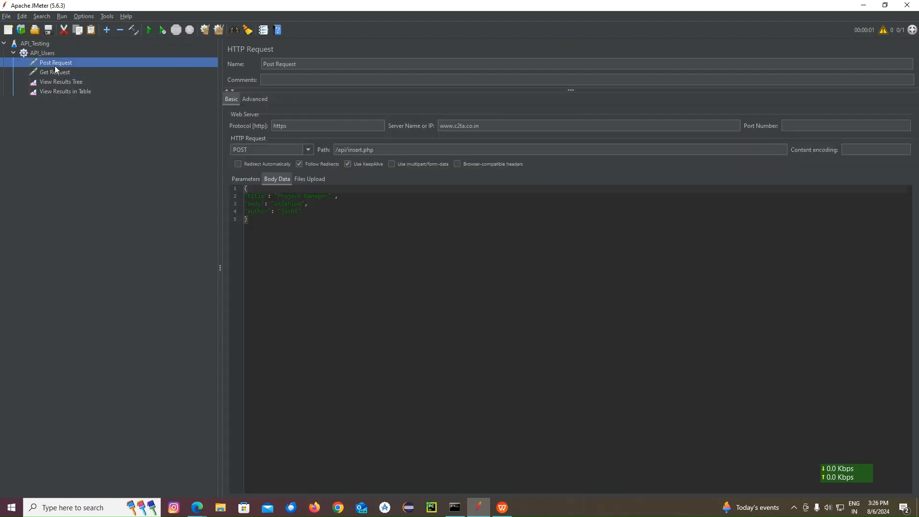
{"action": "left_click", "coordinate": [60, 84]}
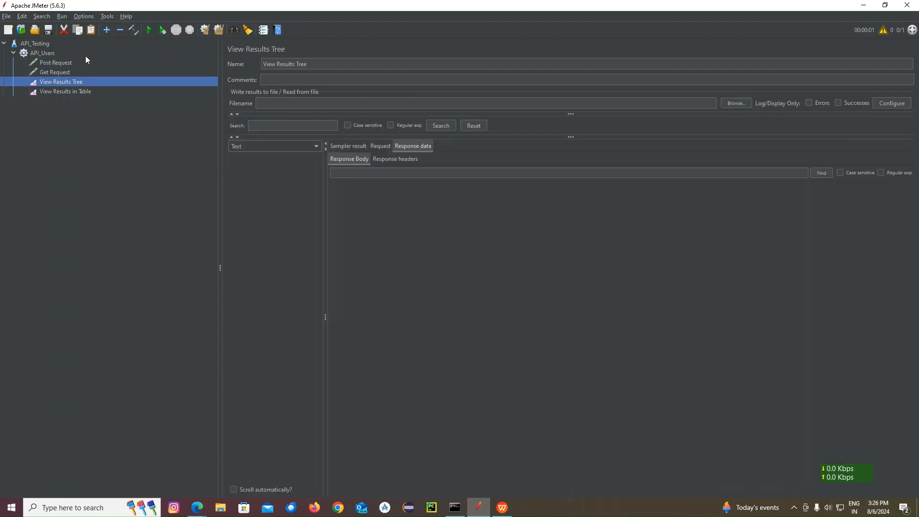
{"action": "left_click", "coordinate": [151, 30]}
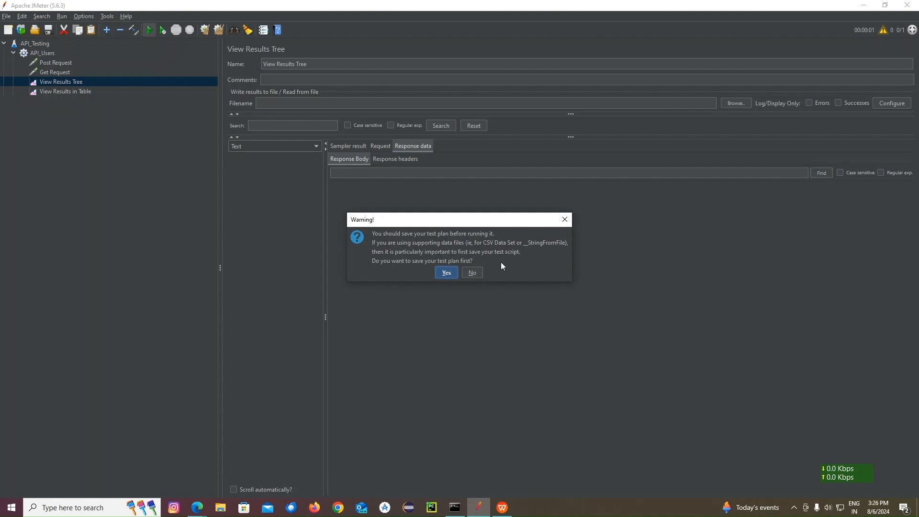
{"action": "left_click", "coordinate": [472, 272]}
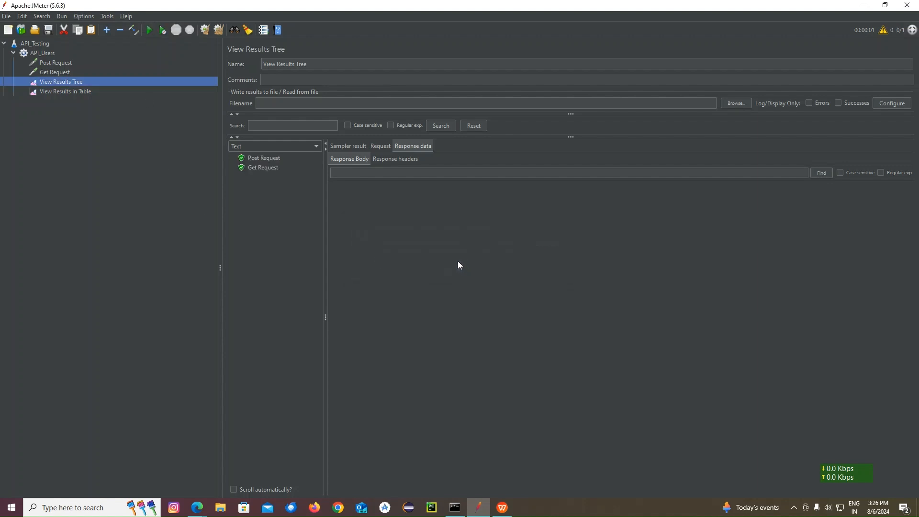
{"action": "left_click", "coordinate": [269, 168]}
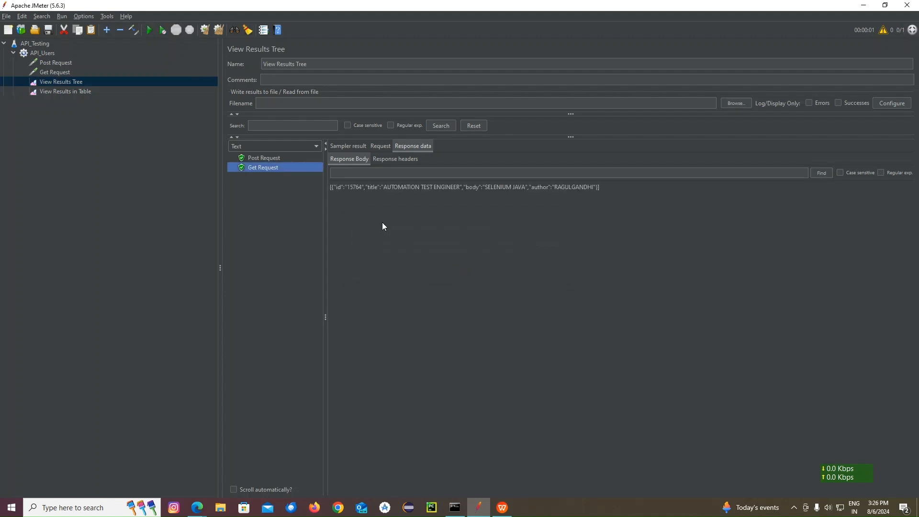
{"action": "left_click", "coordinate": [407, 184]}
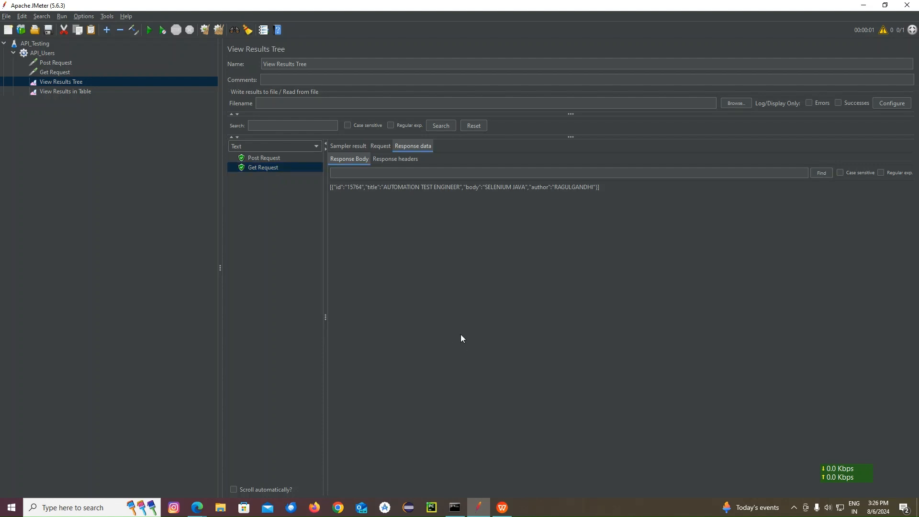
Set the API_Users thread group's number of threads to 5
{"action": "left_click", "coordinate": [52, 54]}
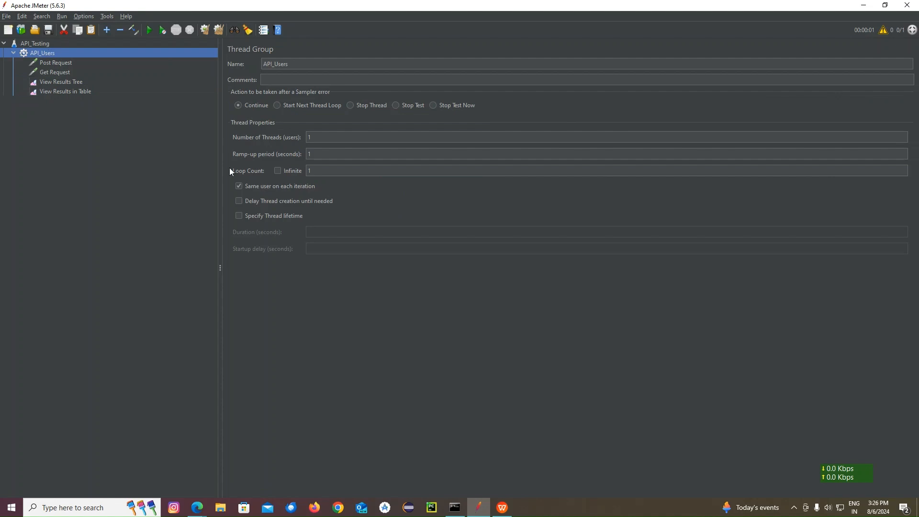
{"action": "left_click", "coordinate": [325, 154]}
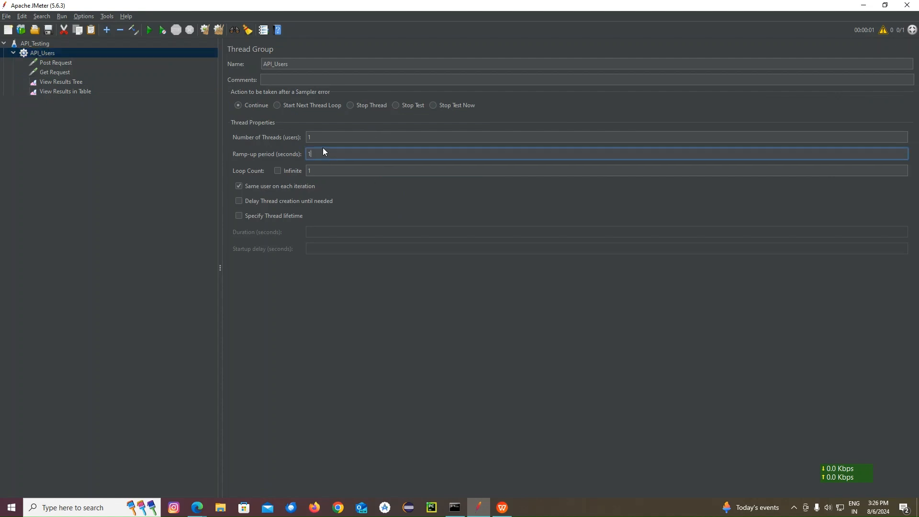
{"action": "left_click", "coordinate": [329, 137]}
{"action": "key", "text": "BackSpace"}
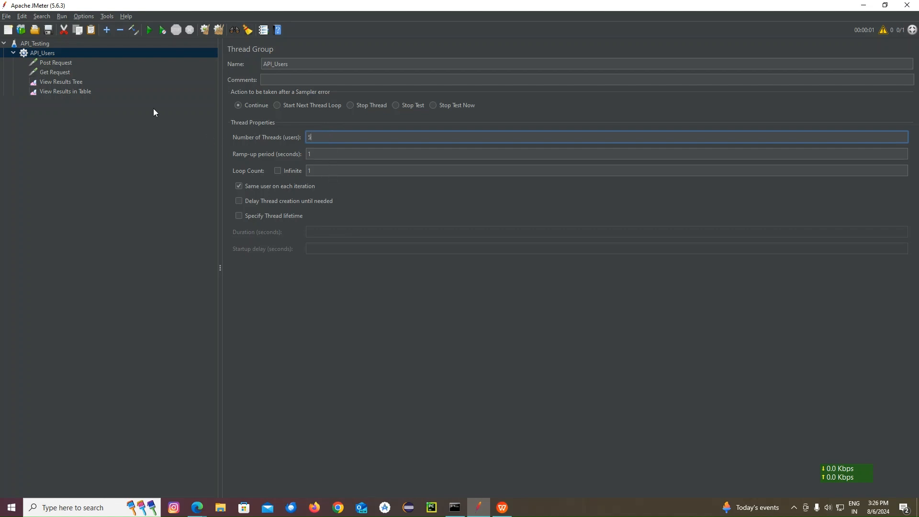
{"action": "left_click", "coordinate": [148, 133]}
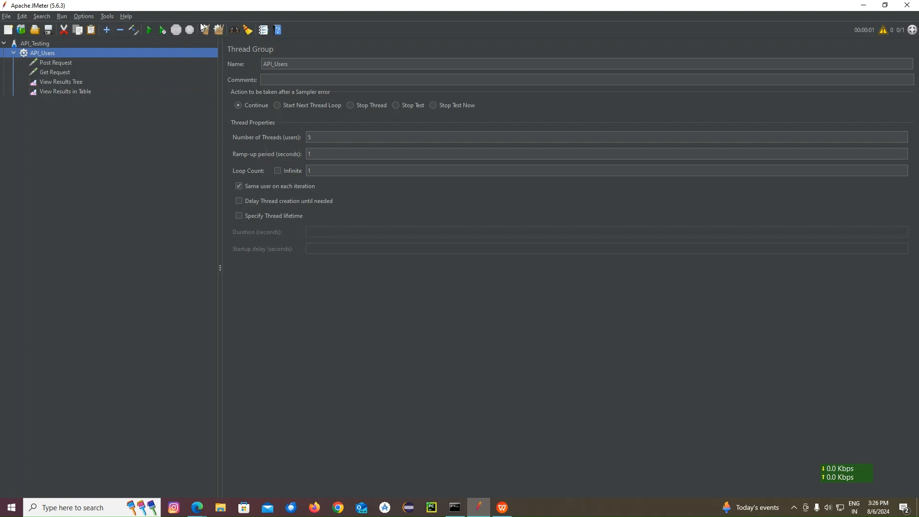
Run the test plan for the five users without saving it, with View Results Tree open
{"action": "left_click", "coordinate": [50, 82]}
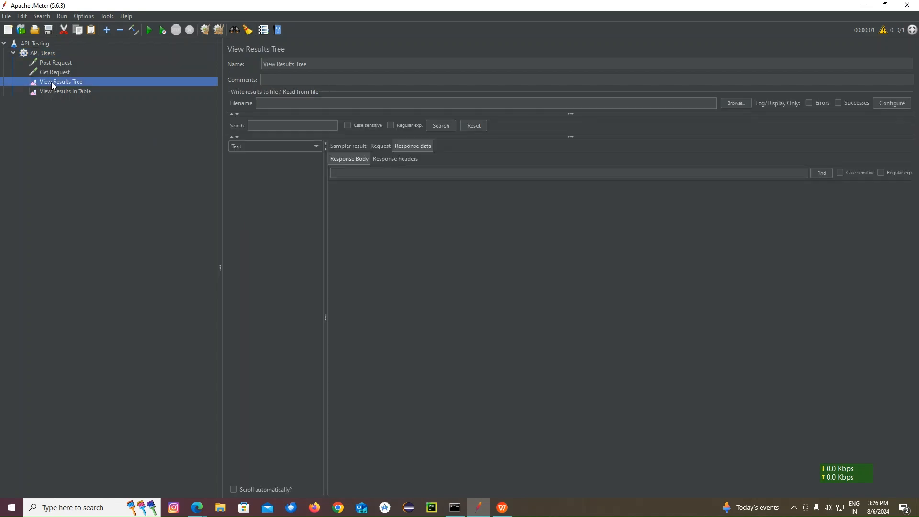
{"action": "left_click", "coordinate": [149, 31]}
{"action": "left_click", "coordinate": [472, 271]}
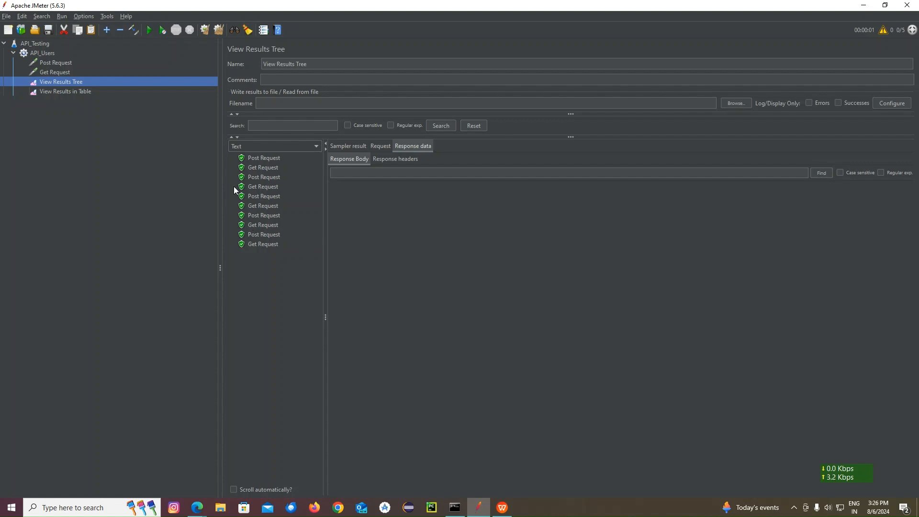
Check the status of every sample in View Results in Table and compare them with the entries in View Results Tree
{"action": "left_click", "coordinate": [70, 92]}
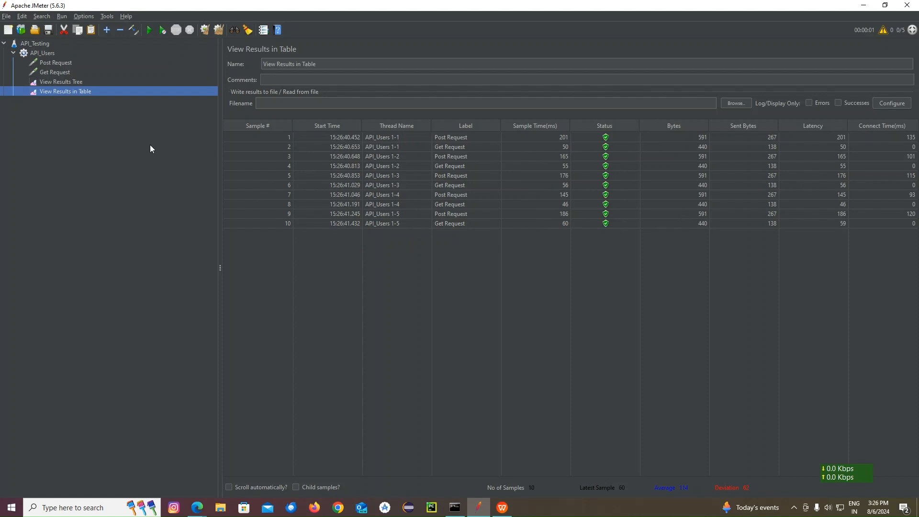
{"action": "left_click_drag", "start_coordinate": [286, 134], "coordinate": [603, 217]}
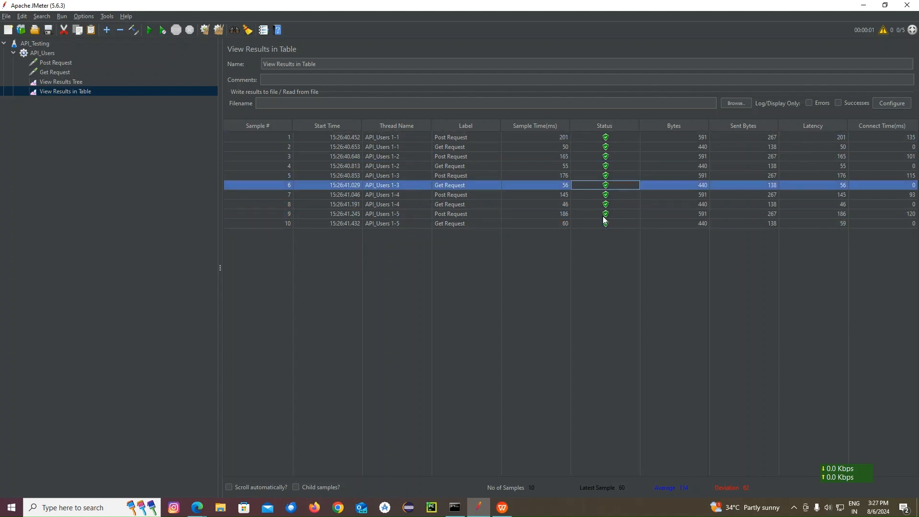
{"action": "left_click", "coordinate": [82, 82]}
{"action": "left_click", "coordinate": [85, 91]}
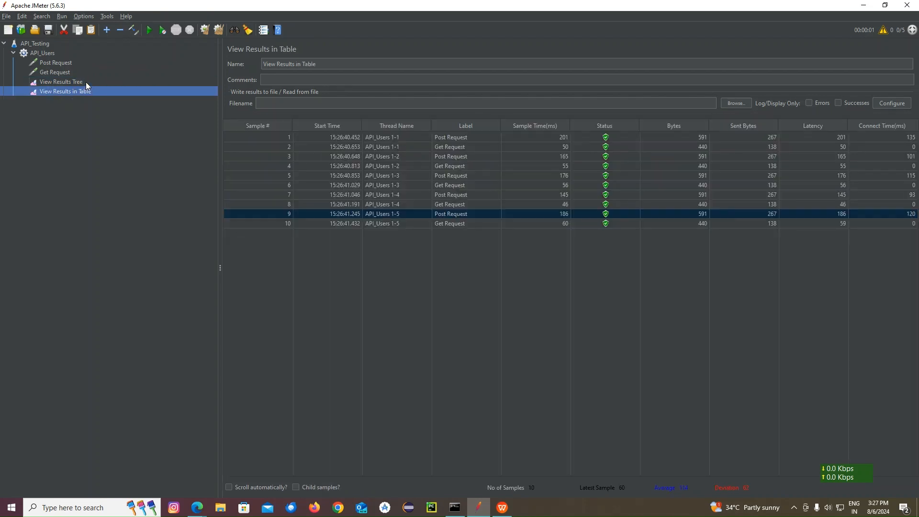
{"action": "left_click", "coordinate": [85, 82]}
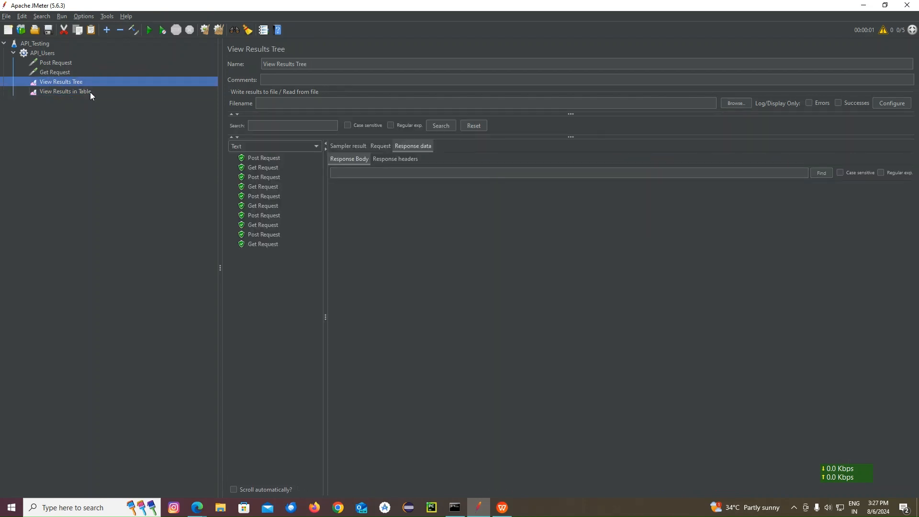